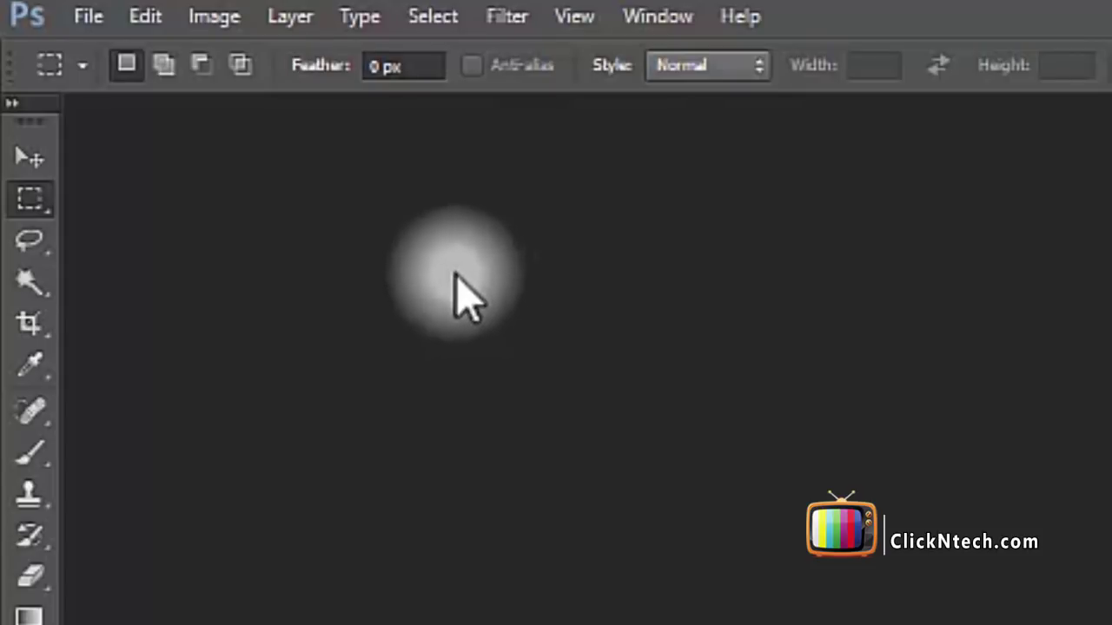
- Sample crimson (R 162, G 28, B 47) as foreground, then browse the Character panel's font settings, leaving them unchanged
left_click(87, 19)
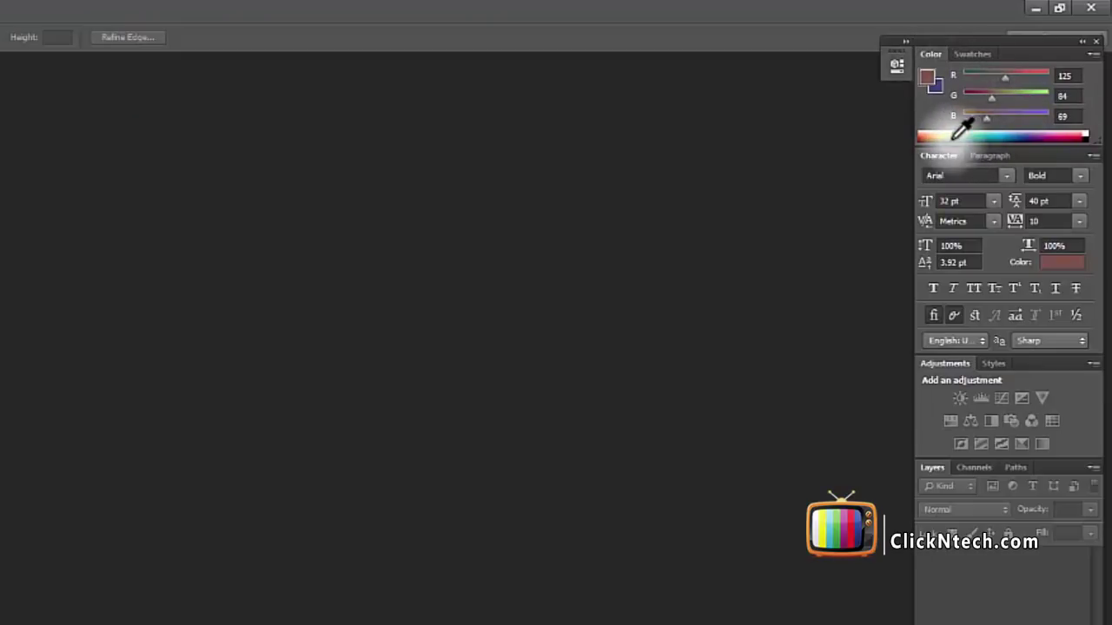
mouse_move(1024, 135)
left_mouse_down()
mouse_move(927, 135)
mouse_move(1068, 134)
left_mouse_up()
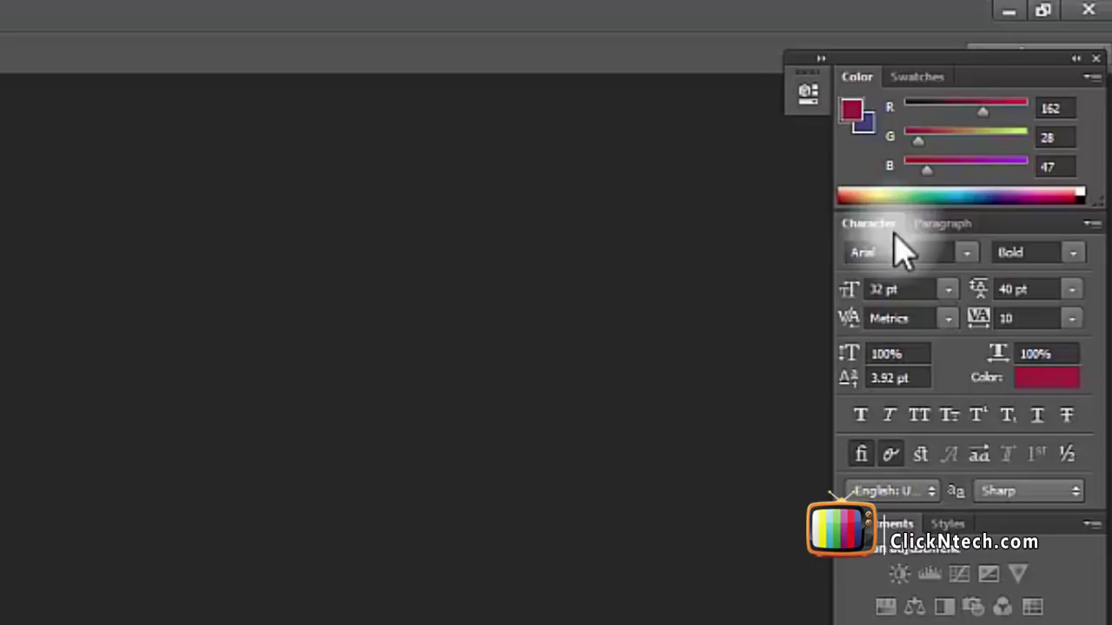
left_click(968, 252)
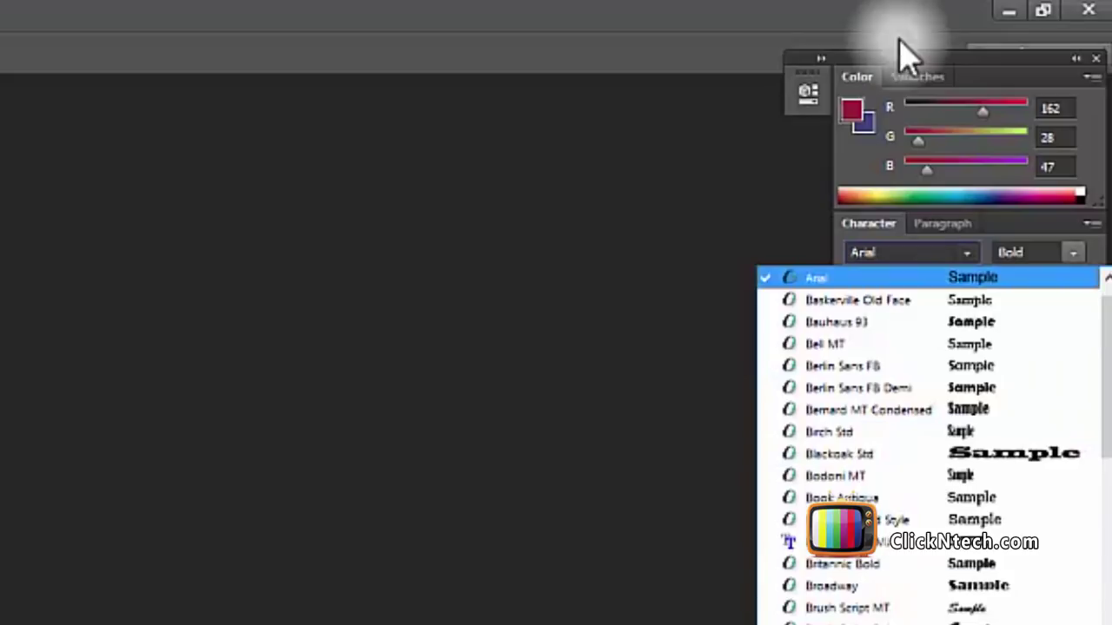
left_click(912, 65)
left_click(1072, 250)
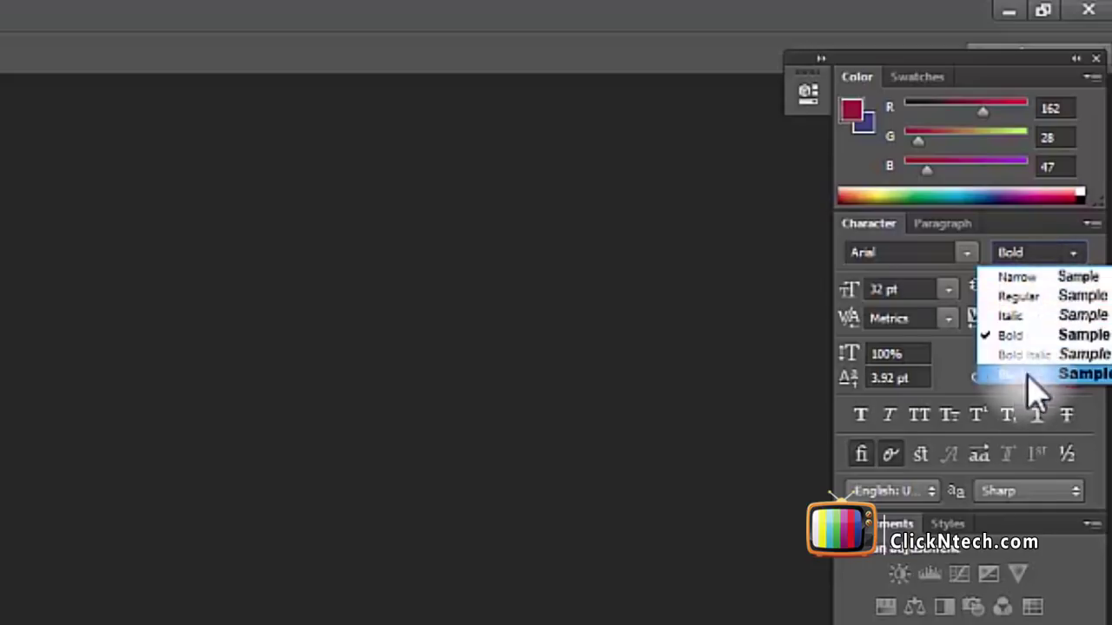
left_click(951, 291)
left_click(951, 288)
left_click(951, 289)
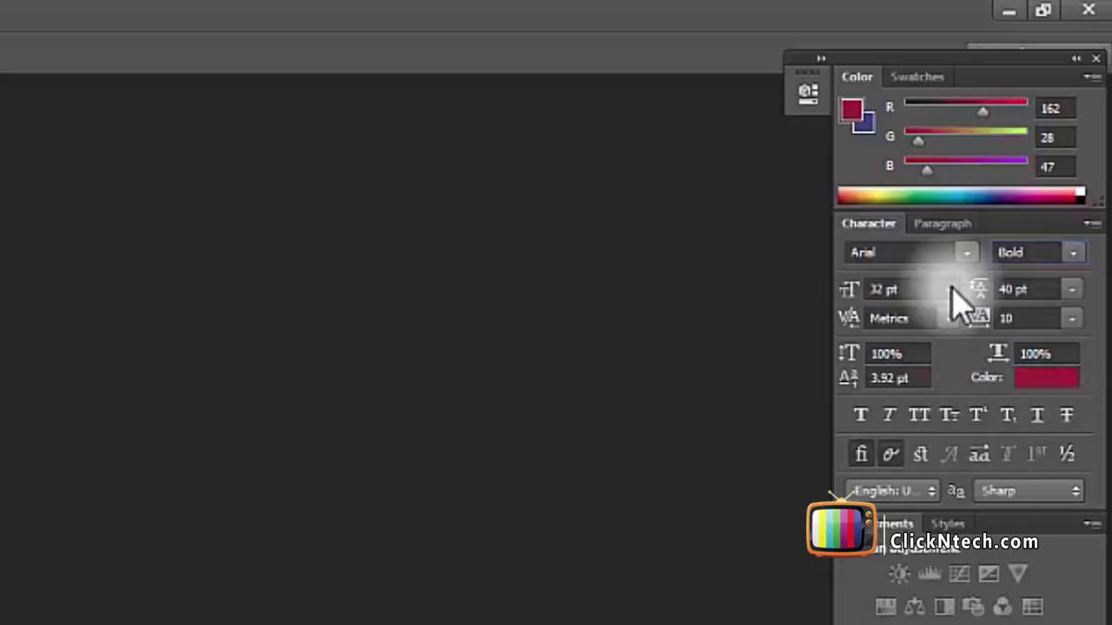
left_click(1042, 380)
key("Return")
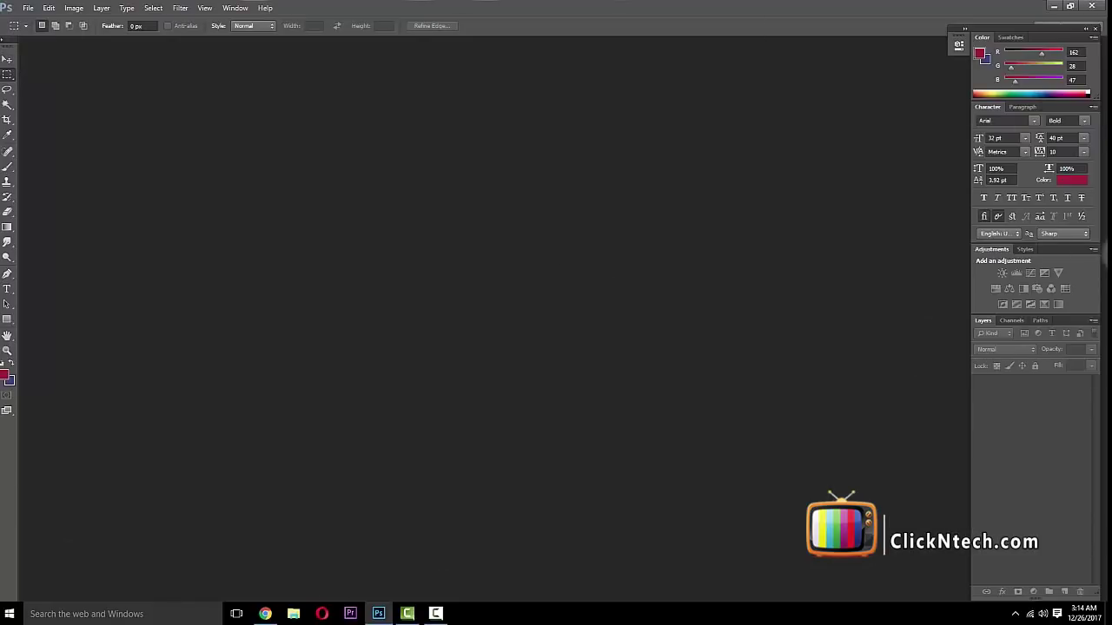
- Pull out and shorten the panel group, then redock it at the window's right edge
mouse_move(1055, 29)
left_mouse_down()
mouse_move(1060, 40)
mouse_move(985, 17)
left_mouse_up()
left_click_drag(967, 581, 967, 532)
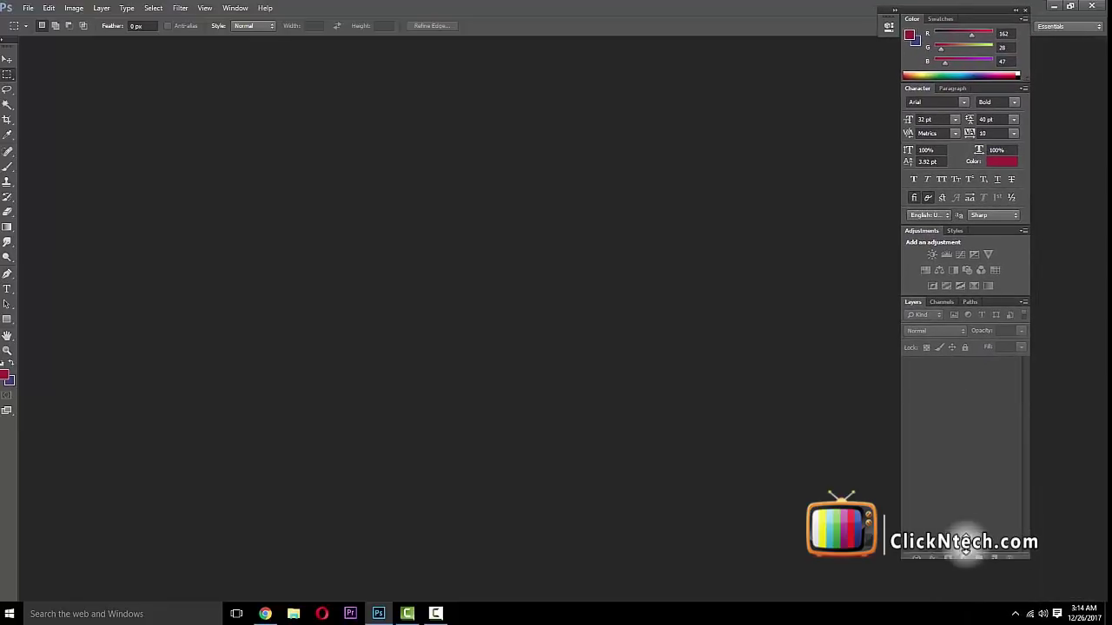
left_click_drag(962, 17, 1033, 48)
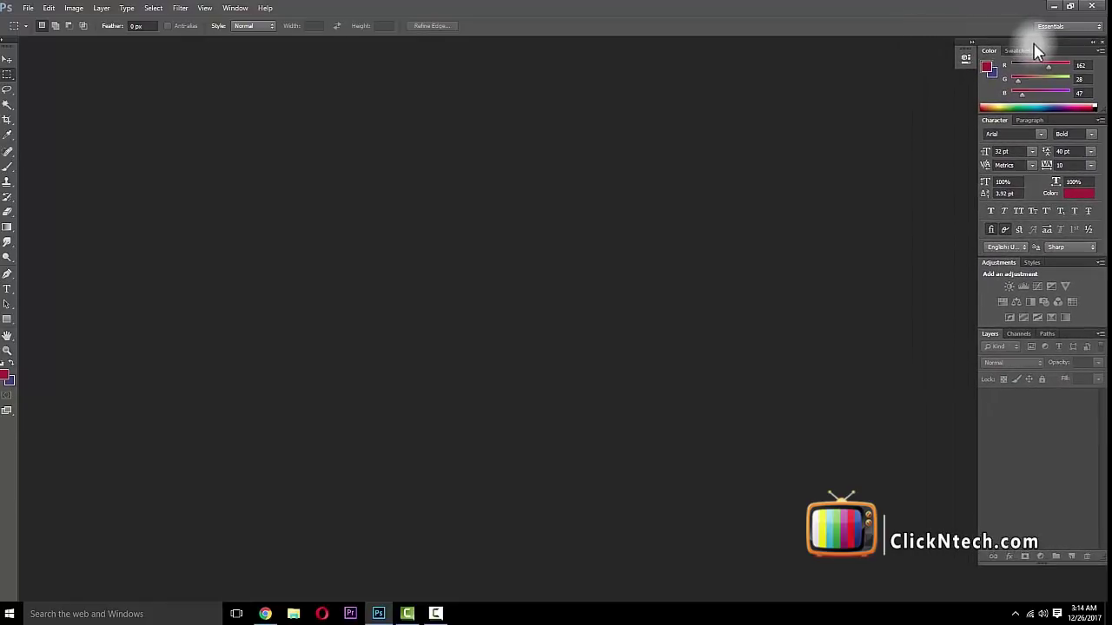
left_click_drag(1033, 40, 1036, 45)
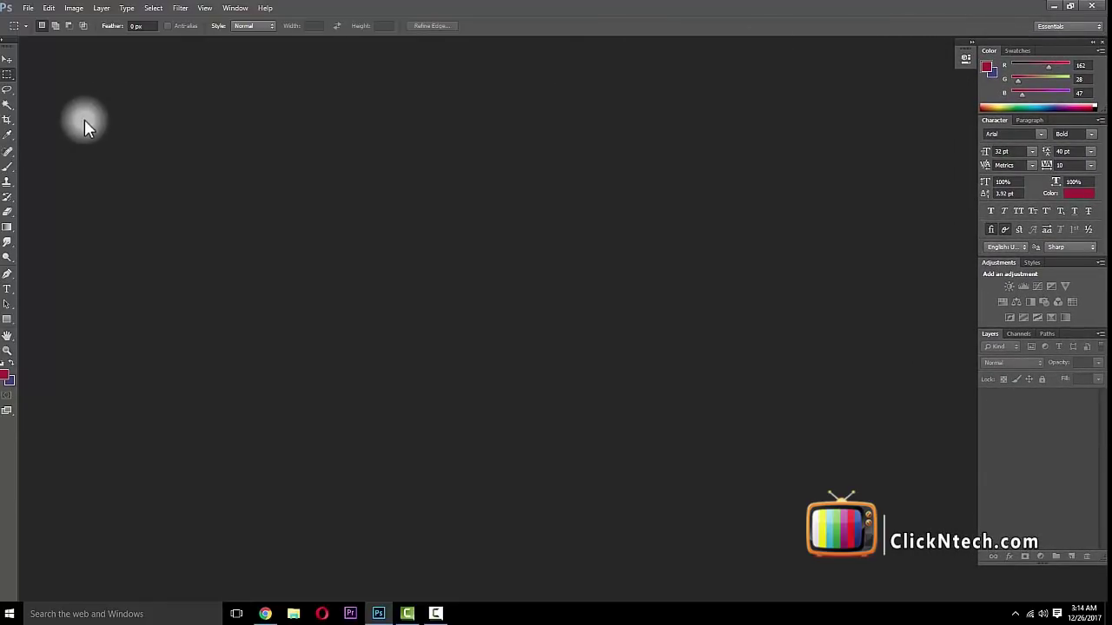
left_click(28, 8)
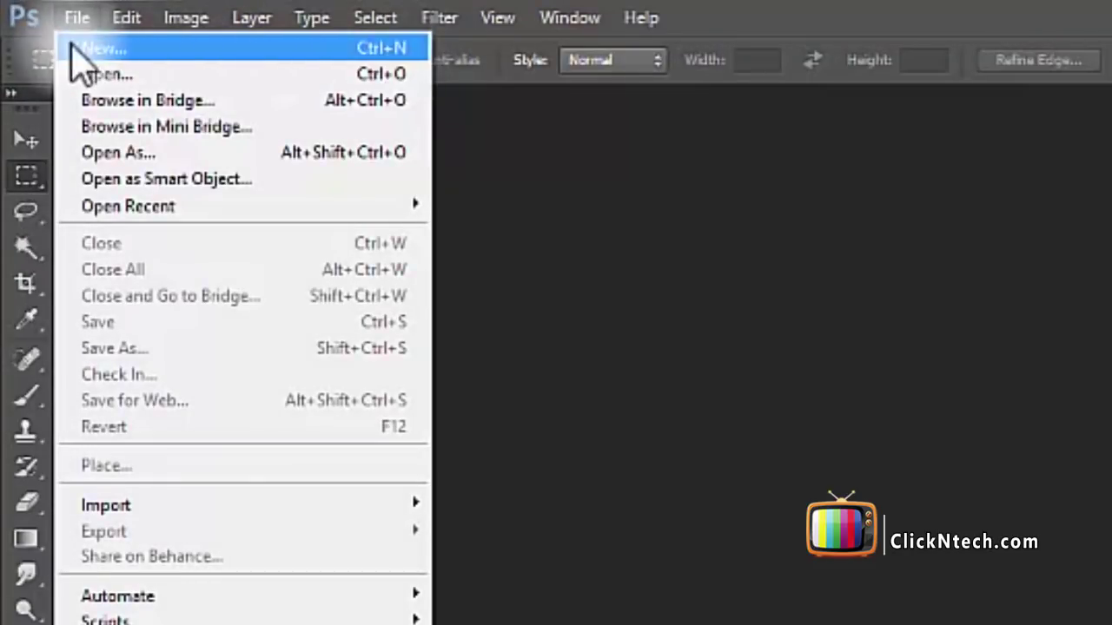
- Start a new document and measure it in inches: 26.667 × 15 in at 72 pixels/inch
left_click(404, 54)
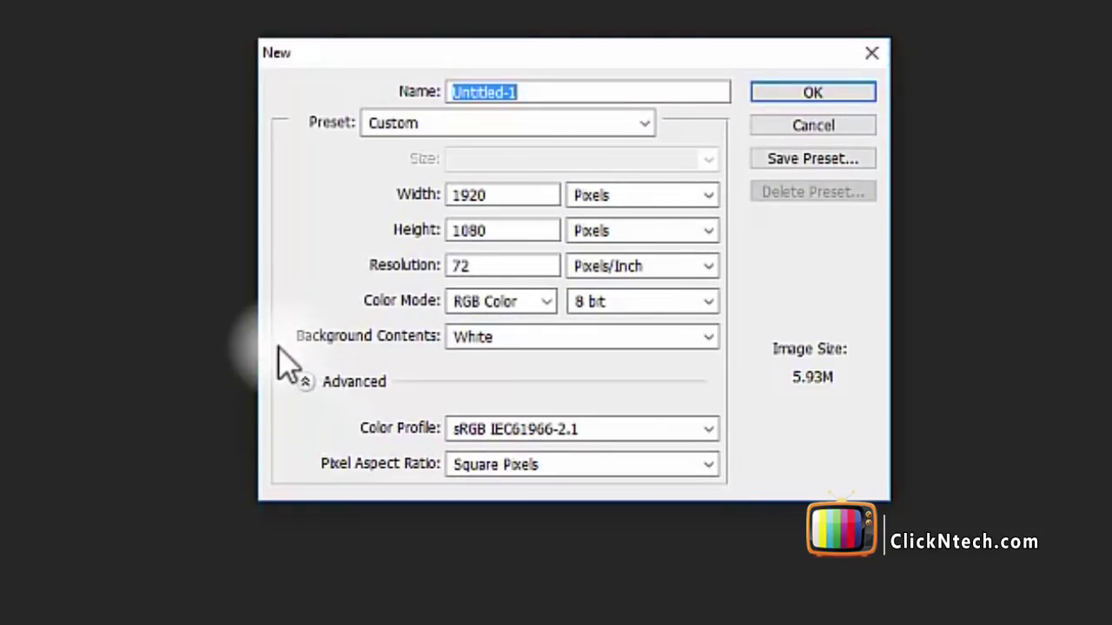
left_click(626, 194)
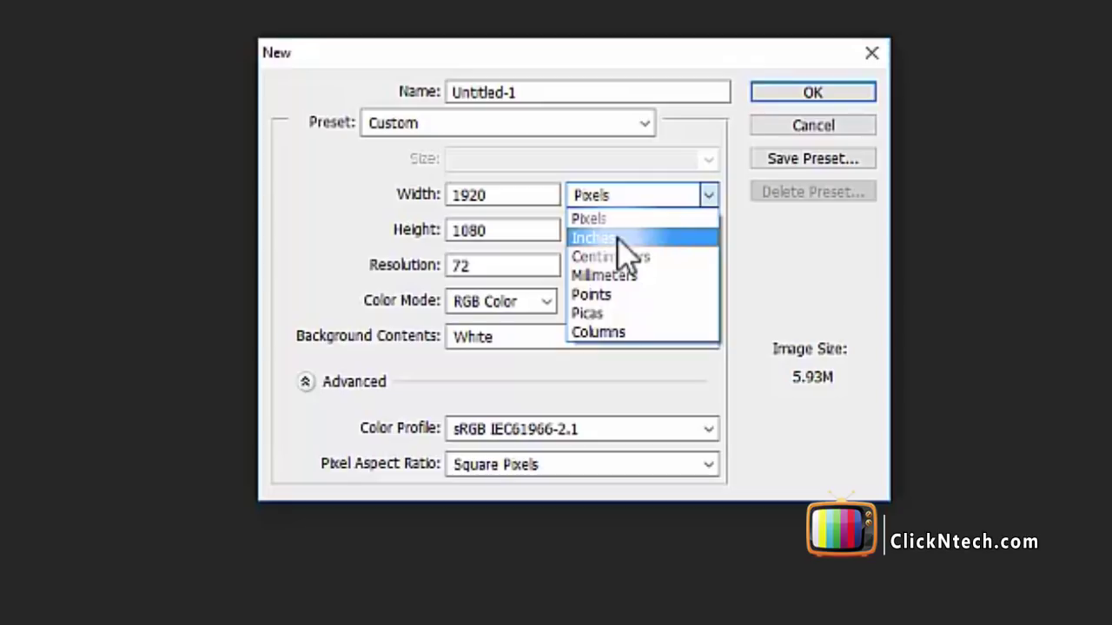
key("Escape")
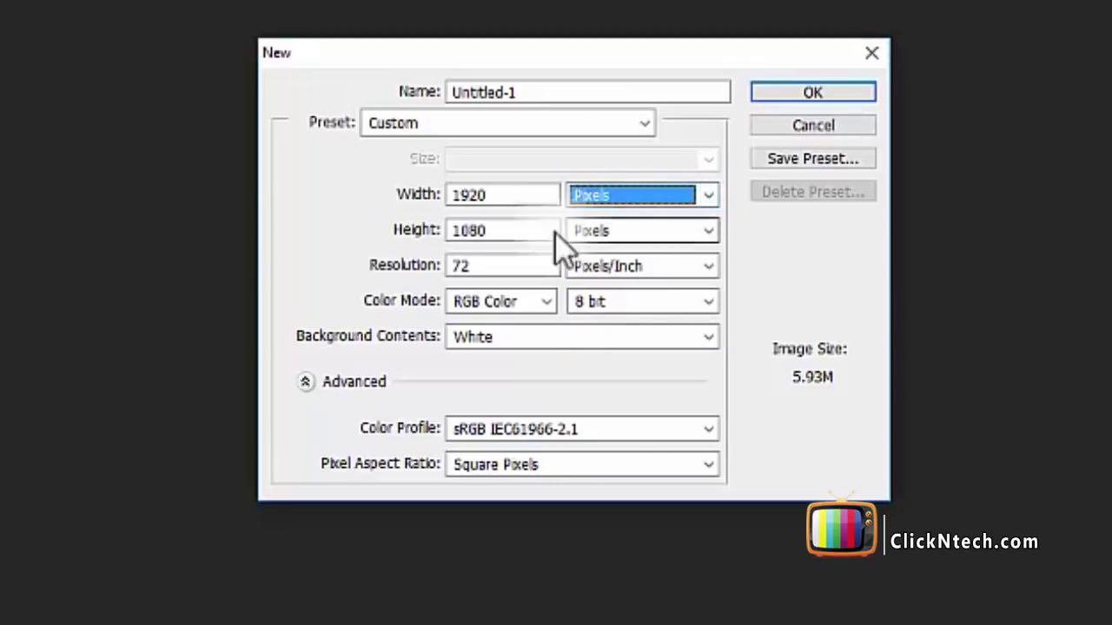
left_click(489, 230)
left_click(697, 197)
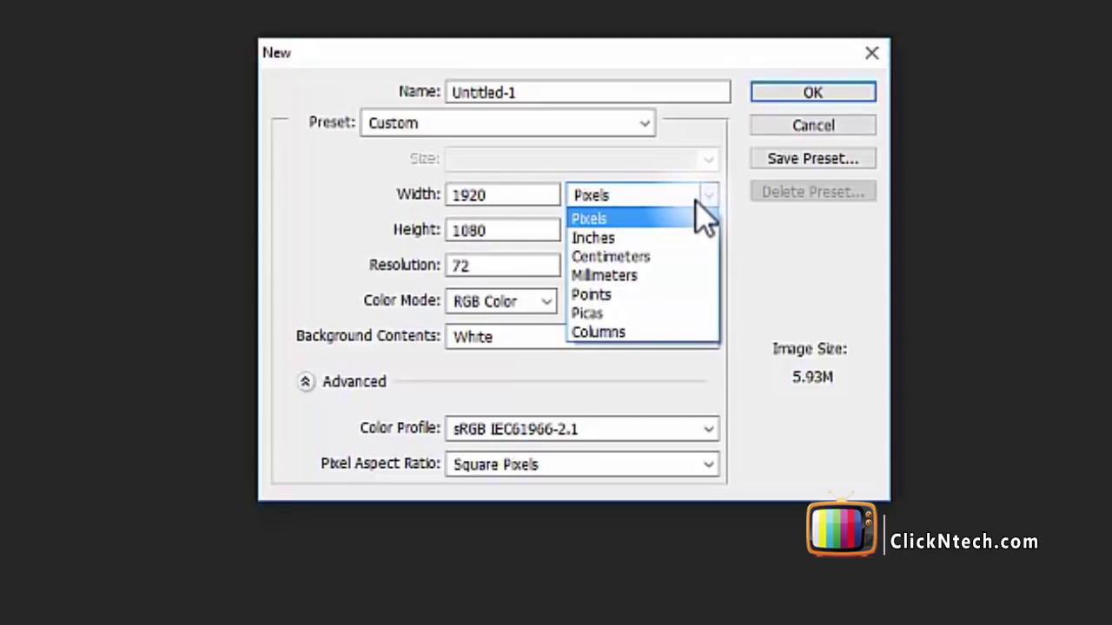
left_click(659, 239)
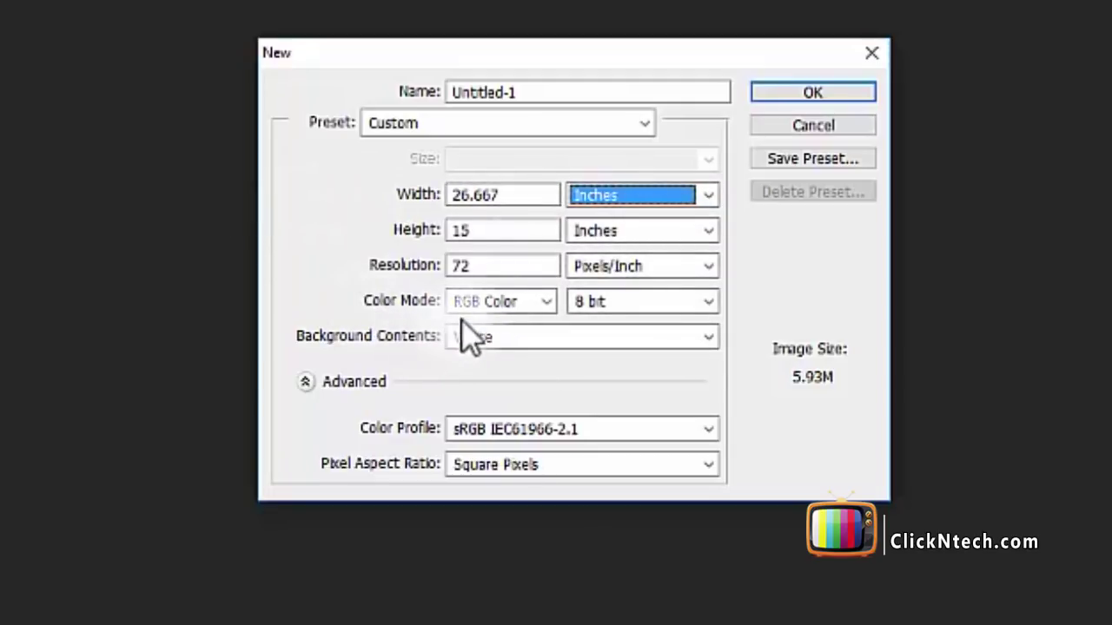
left_click(528, 305)
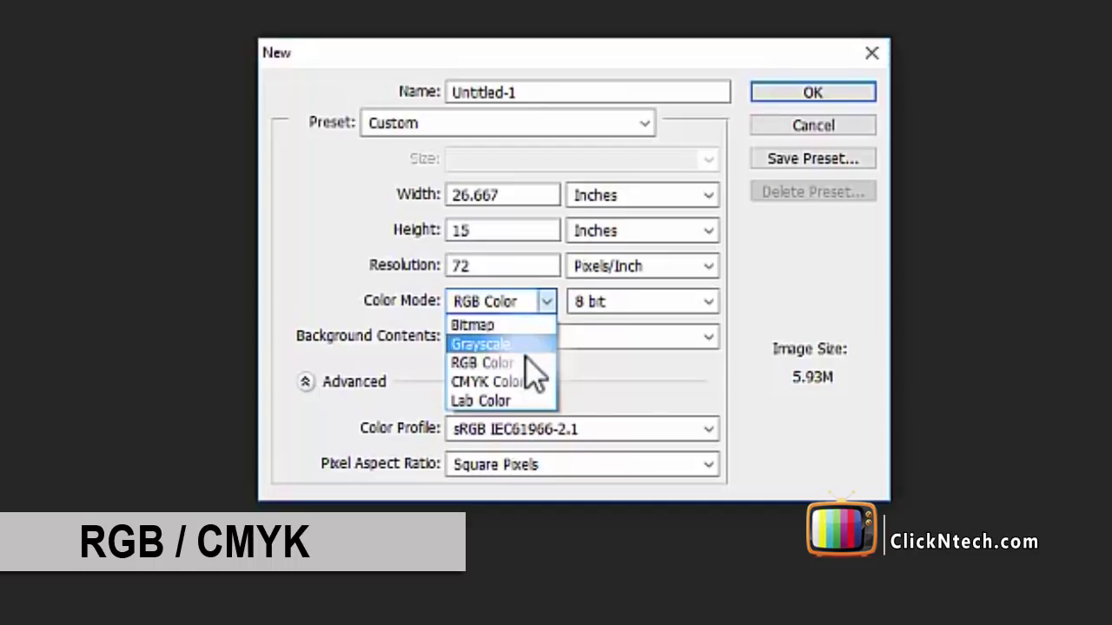
- Keep RGB Color, set Background Contents to Transparent and create the Untitled-1 document
key("Up")
left_click(526, 356)
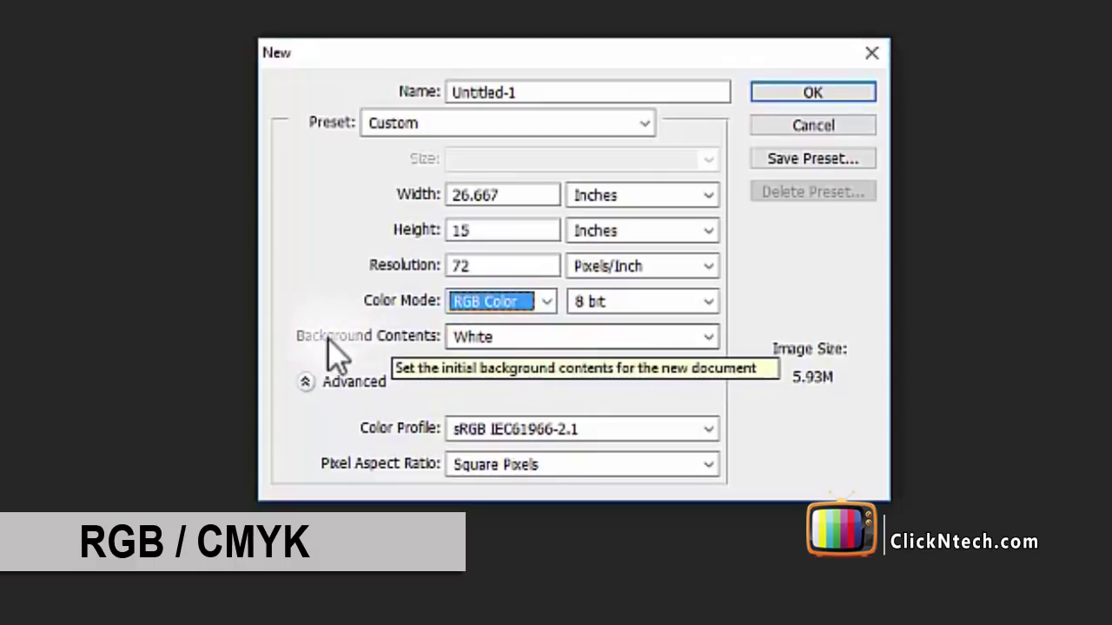
left_click(554, 338)
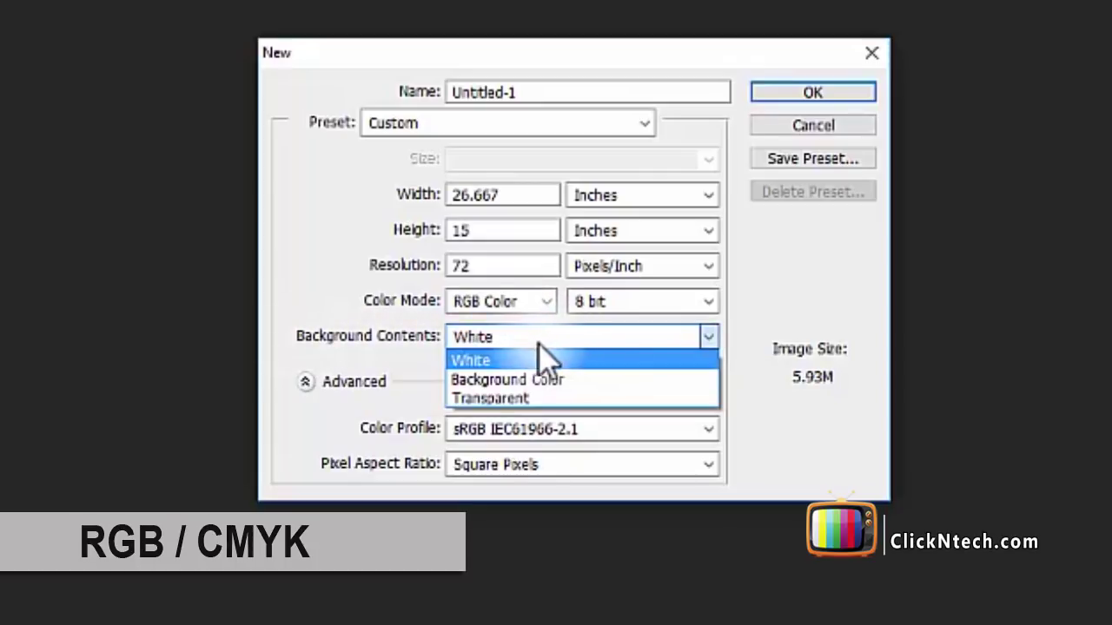
left_click(583, 380)
left_click(584, 343)
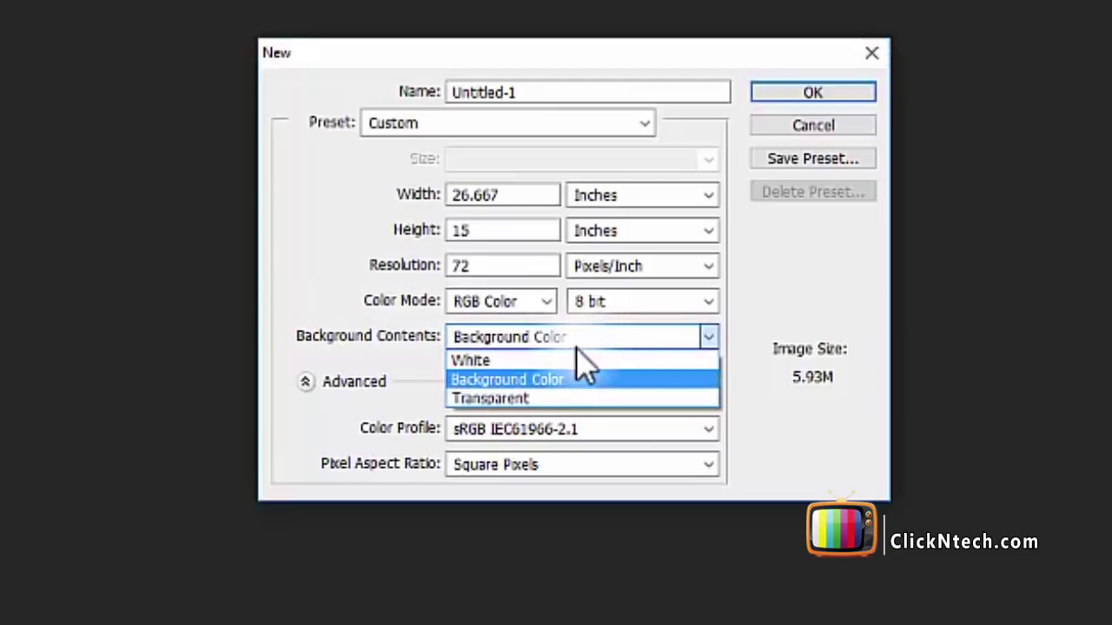
left_click(571, 359)
left_click(574, 347)
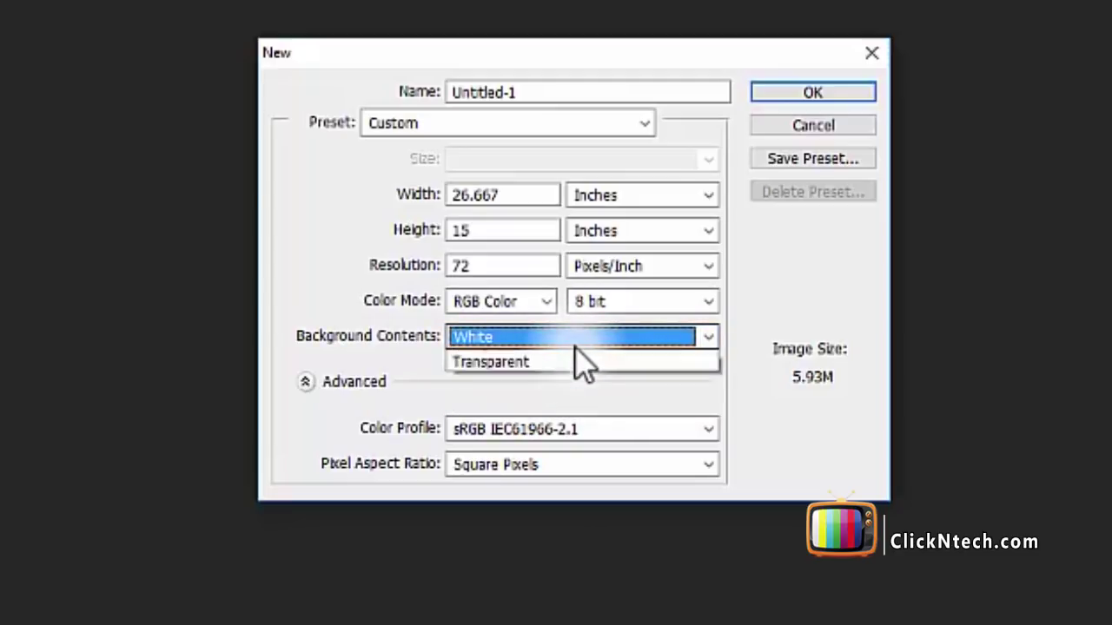
left_click(547, 394)
left_click(543, 337)
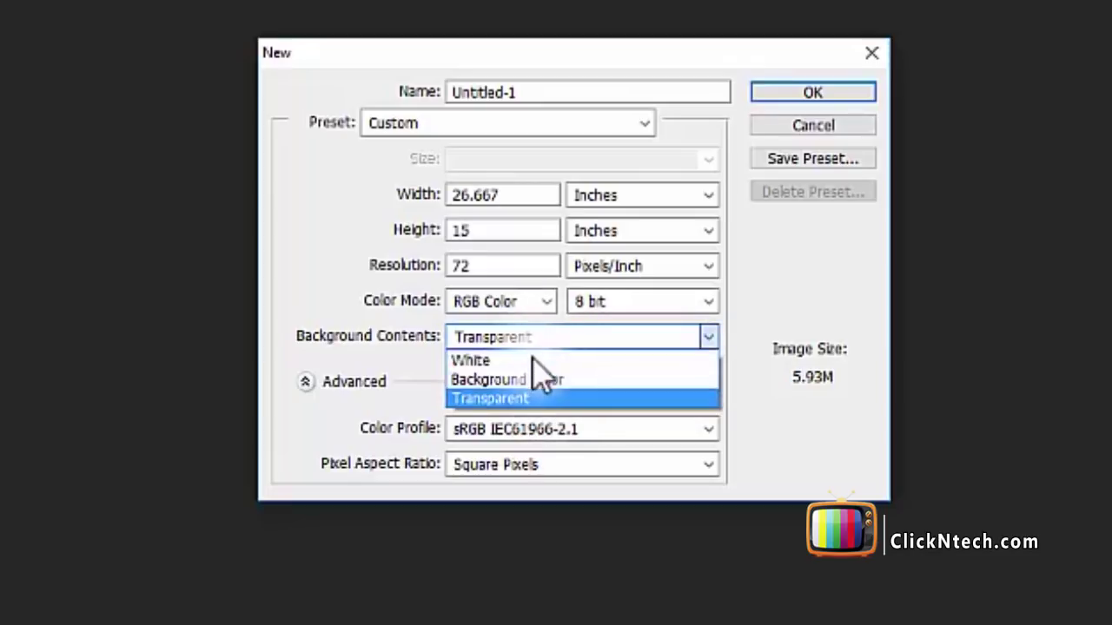
left_click(523, 397)
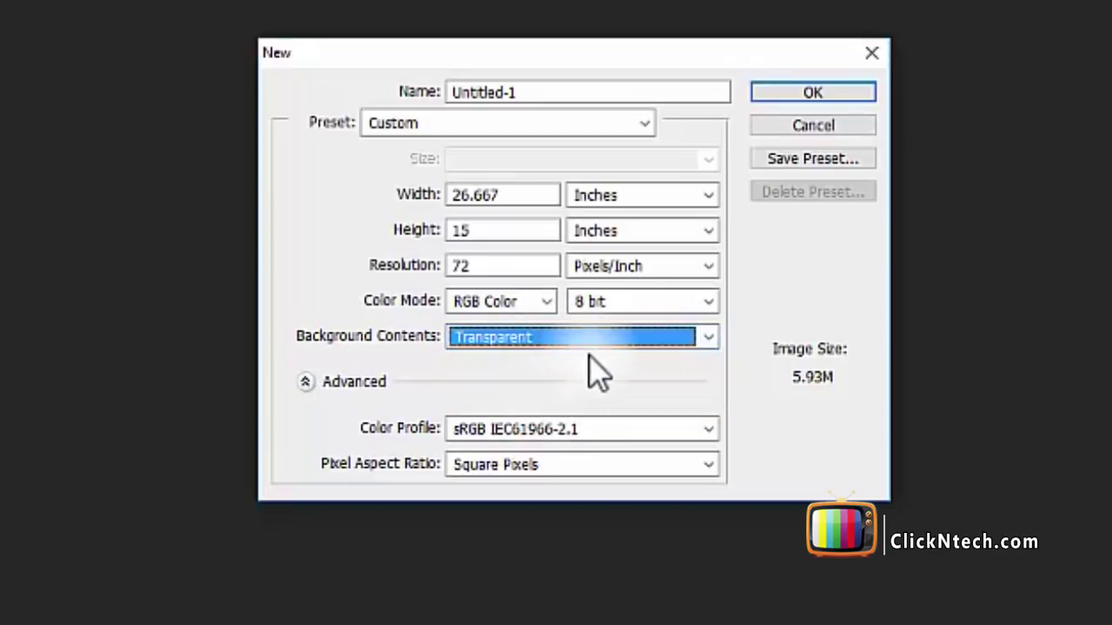
left_click(858, 98)
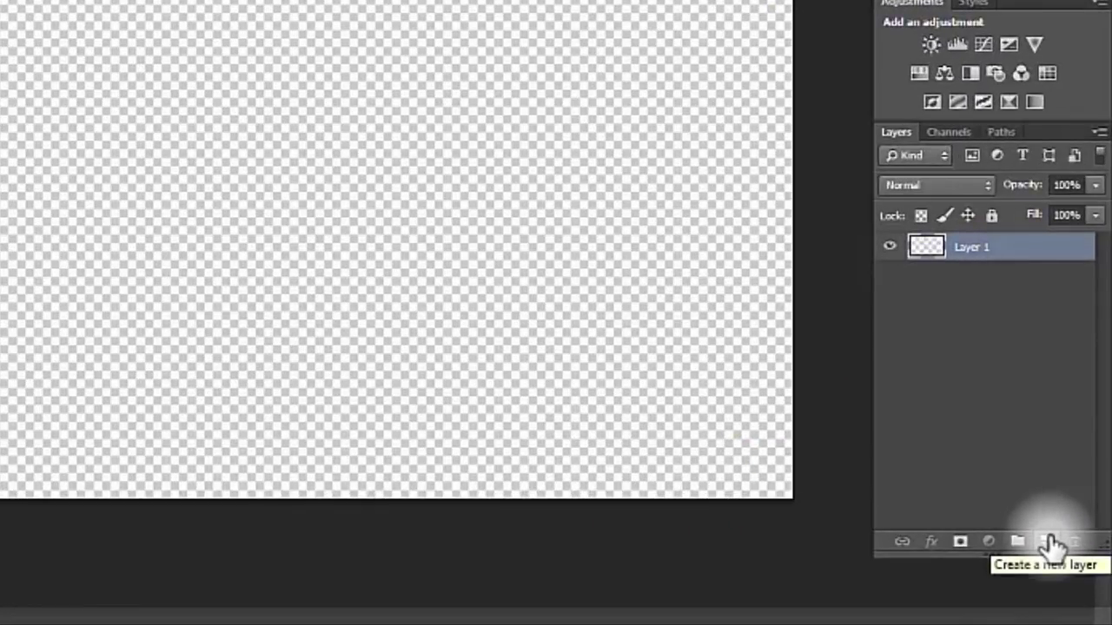
- Add Layer 2 and marquee-select a large rectangle inset from the canvas edges
left_click(1052, 545)
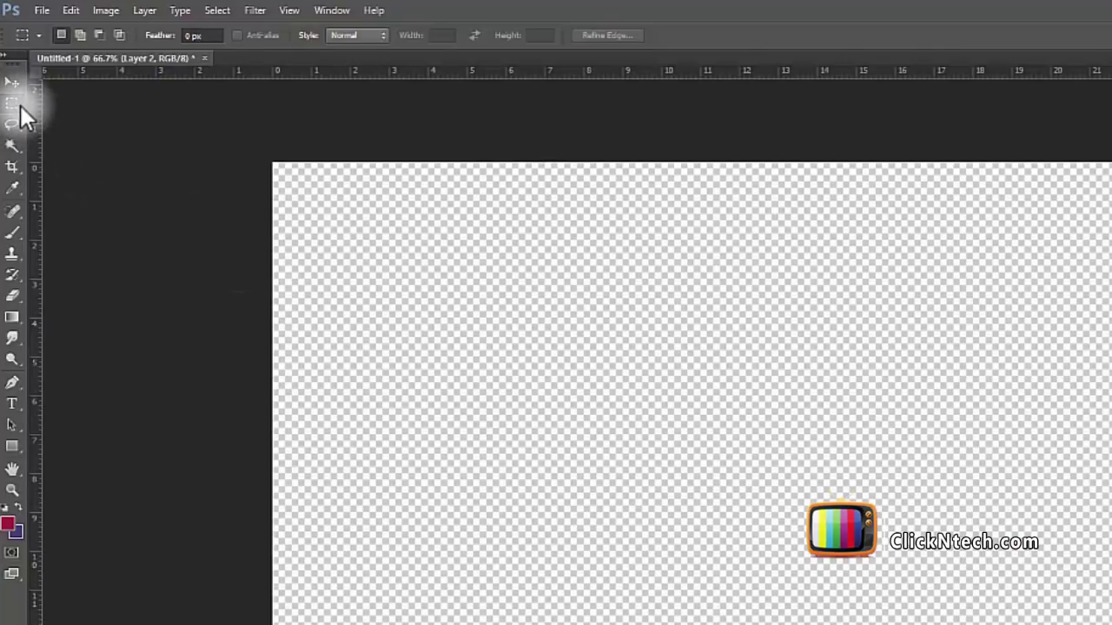
mouse_move(346, 248)
left_mouse_down()
mouse_move(455, 317)
mouse_move(946, 525)
mouse_move(960, 526)
mouse_move(962, 513)
left_mouse_up()
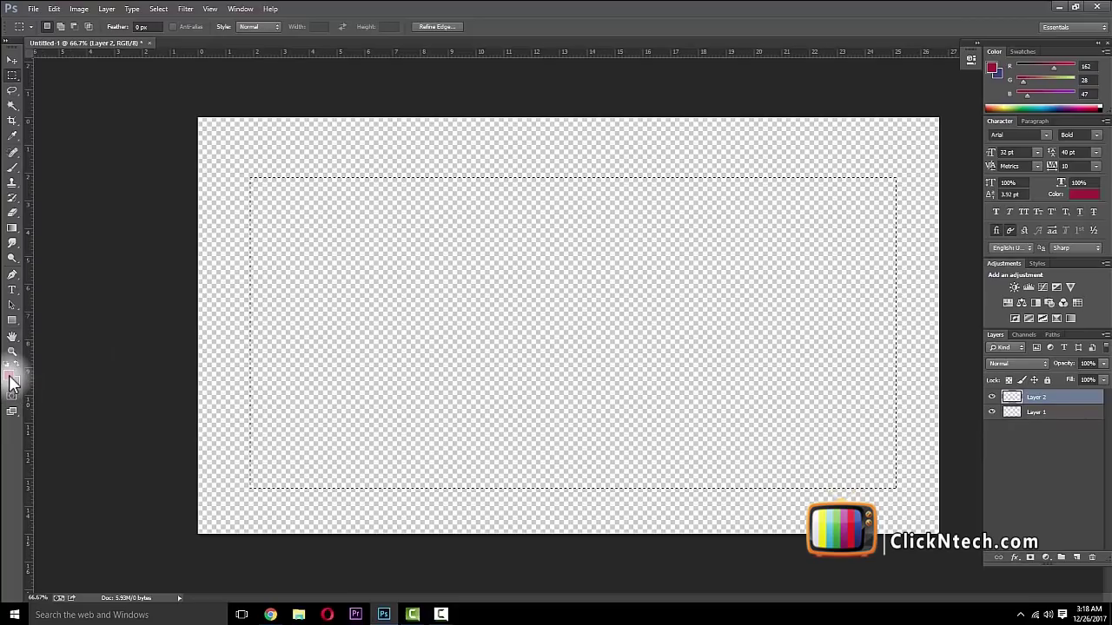
- Pick dark green (R 12, G 121, B 7) as the foreground colour in the Color Picker
left_click(13, 370)
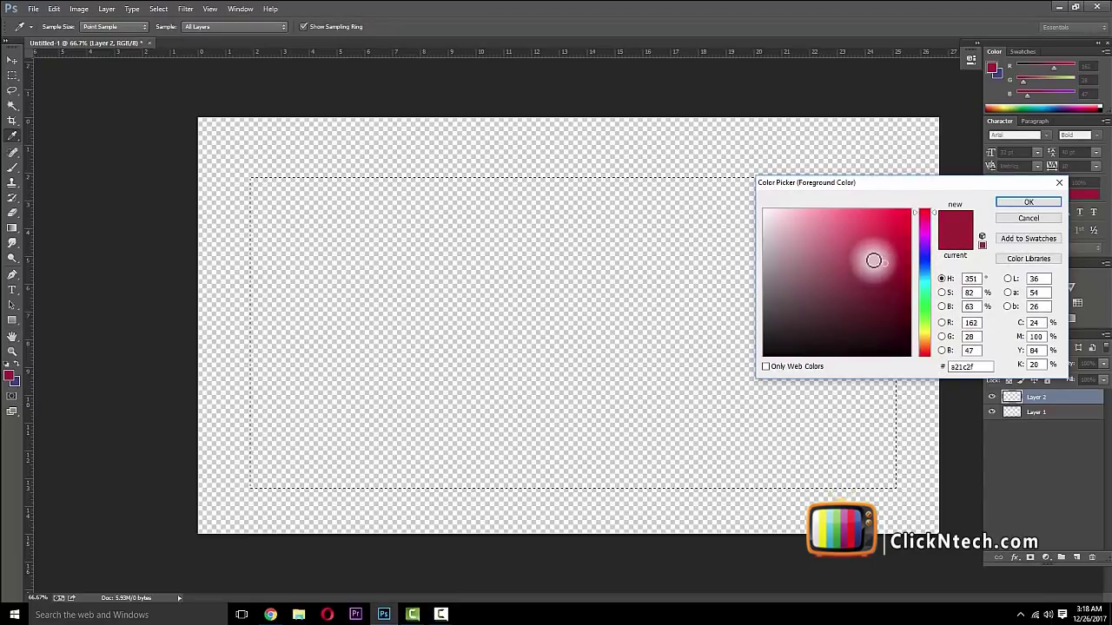
left_click_drag(856, 186, 442, 176)
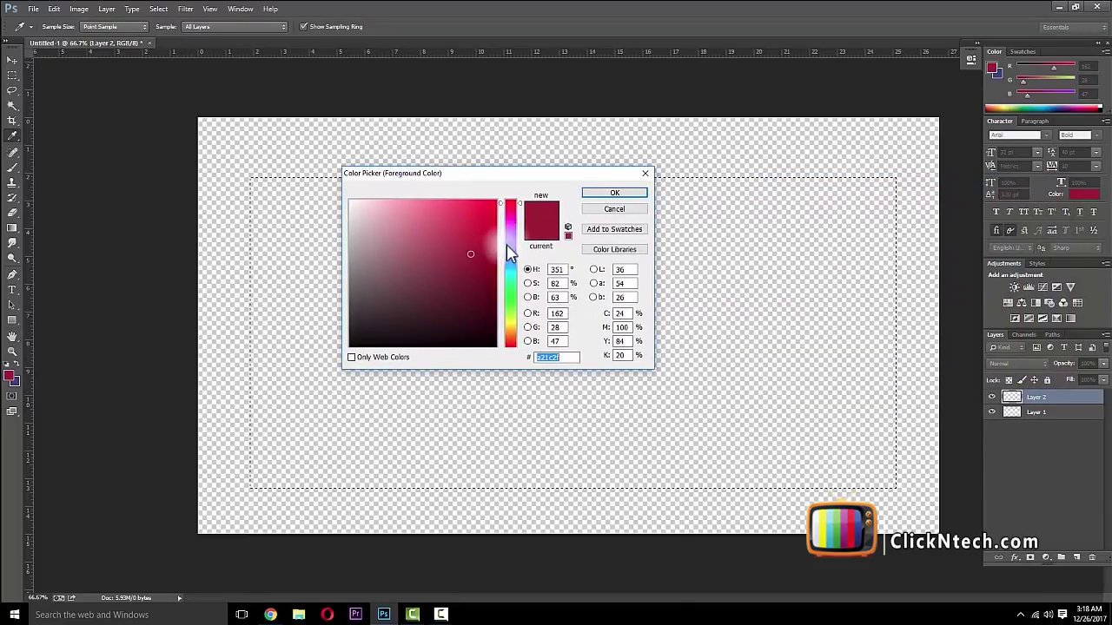
left_click(511, 237)
left_click_drag(512, 245, 524, 304)
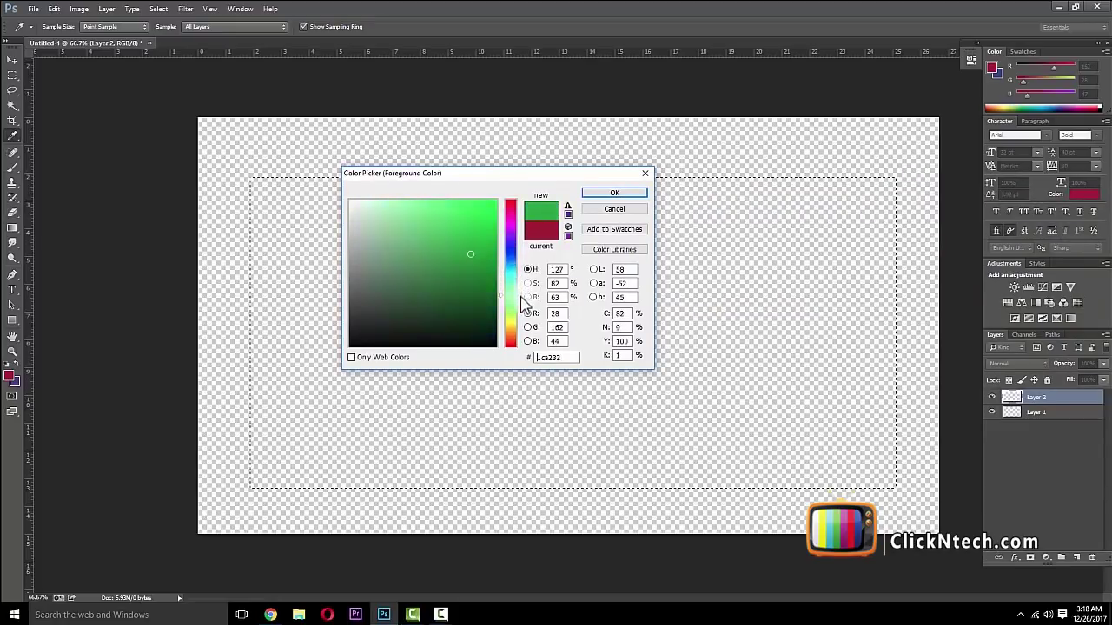
left_click_drag(523, 313, 493, 263)
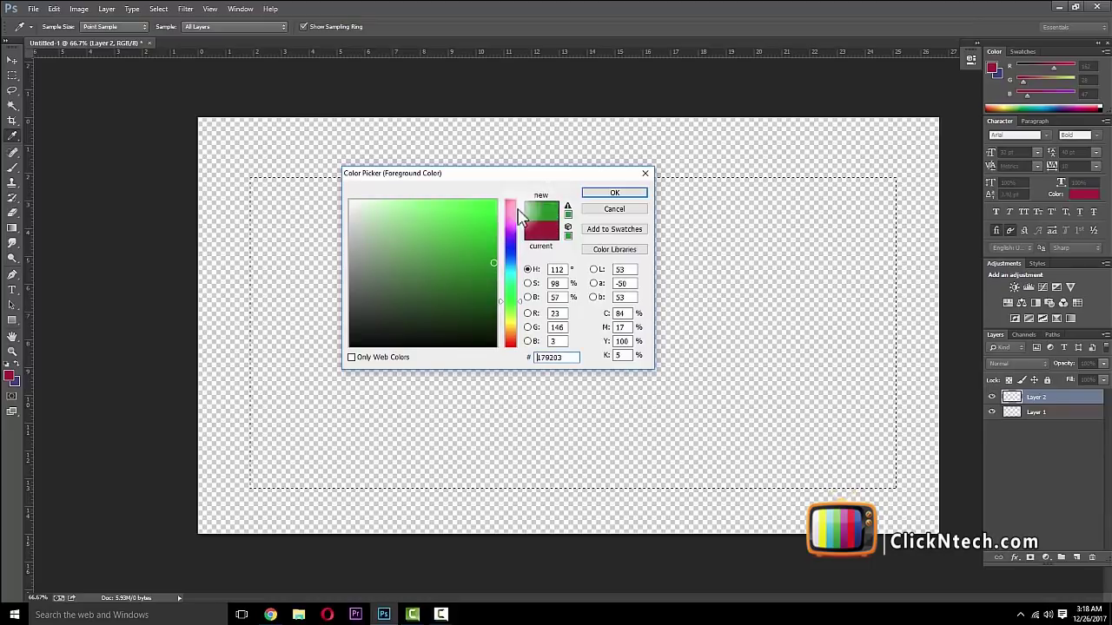
left_click(510, 264)
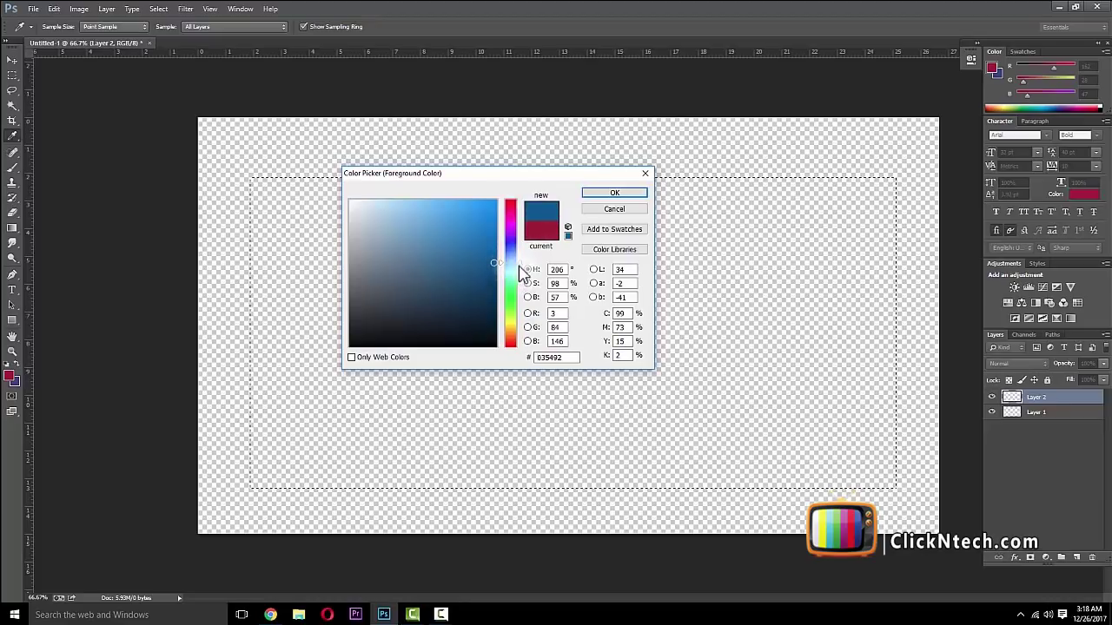
left_click_drag(520, 270, 521, 297)
left_click(489, 275)
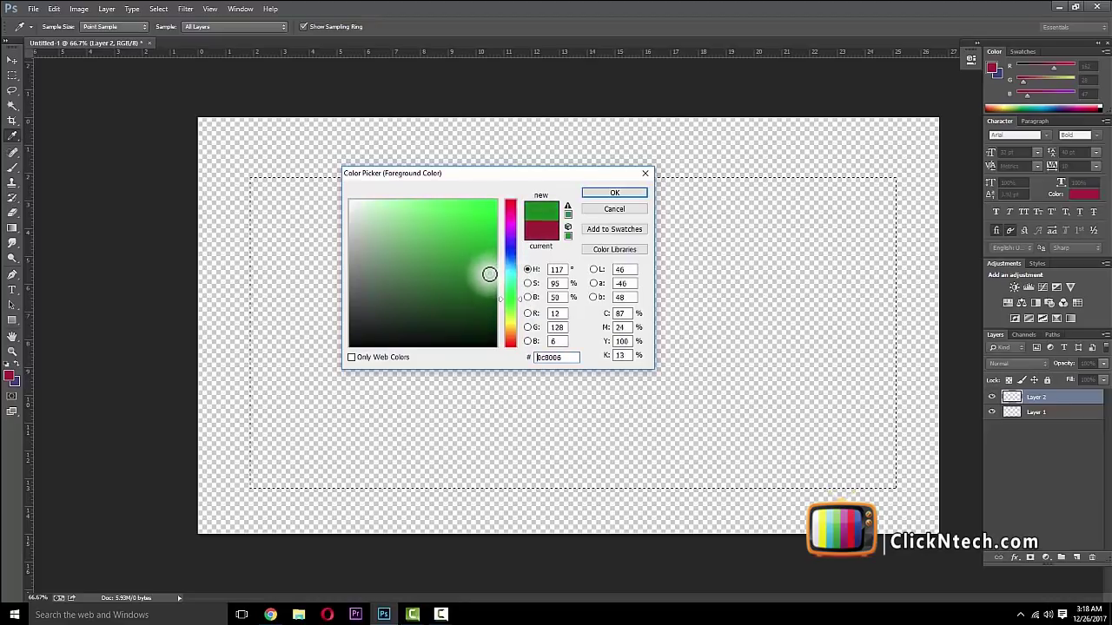
left_click(596, 193)
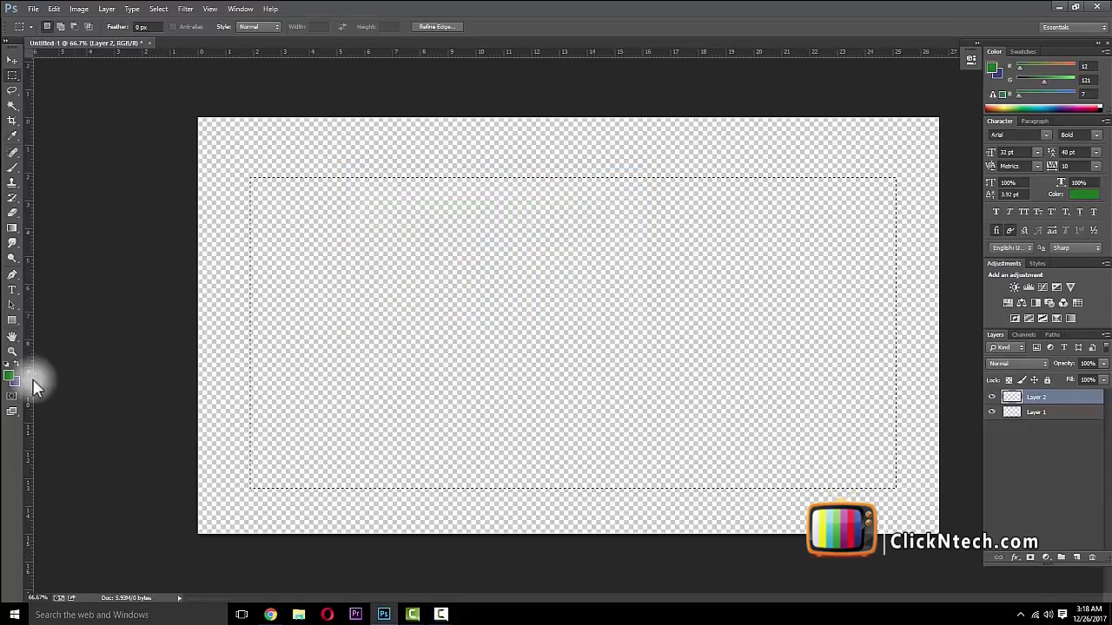
- Fill the rectangular selection on Layer 2 with dark green using Alt+Delete, then deselect
left_click(74, 385)
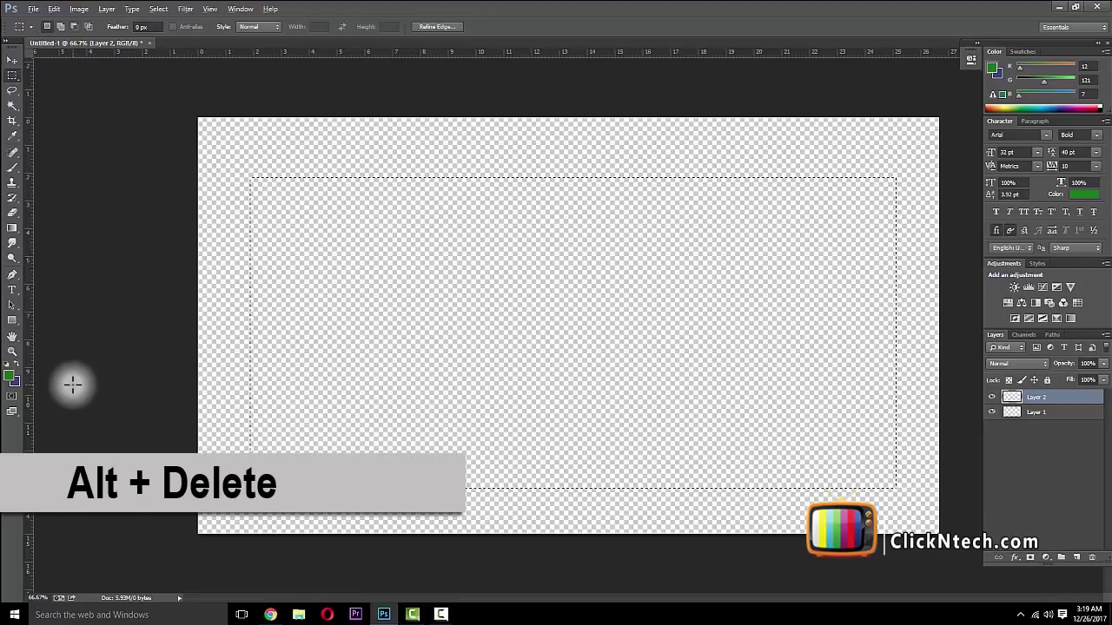
key("alt+Delete")
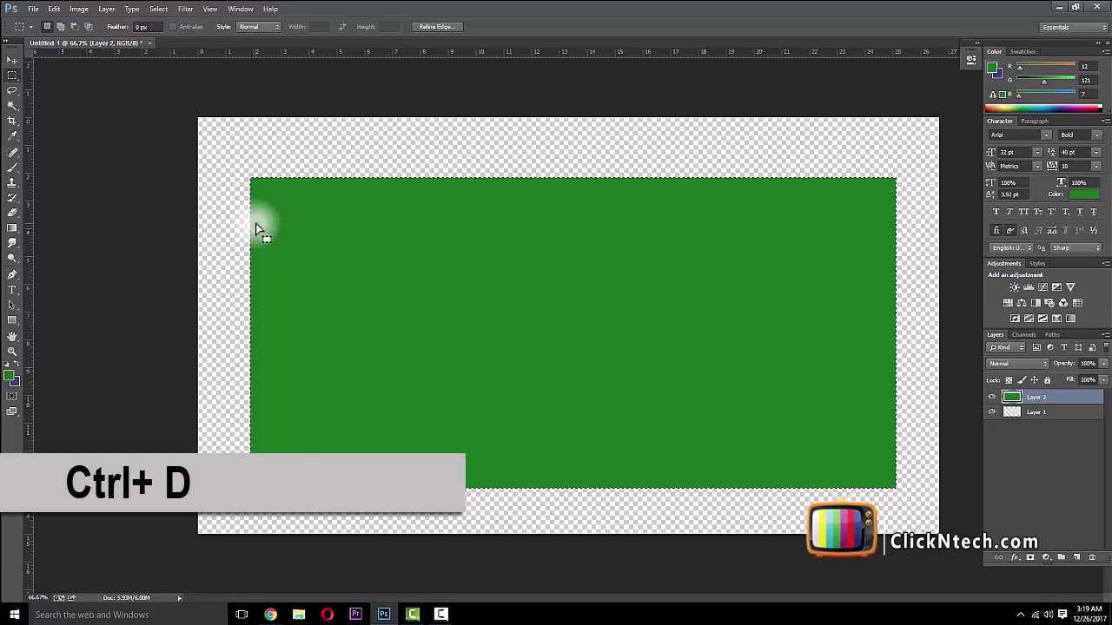
key("ctrl+d")
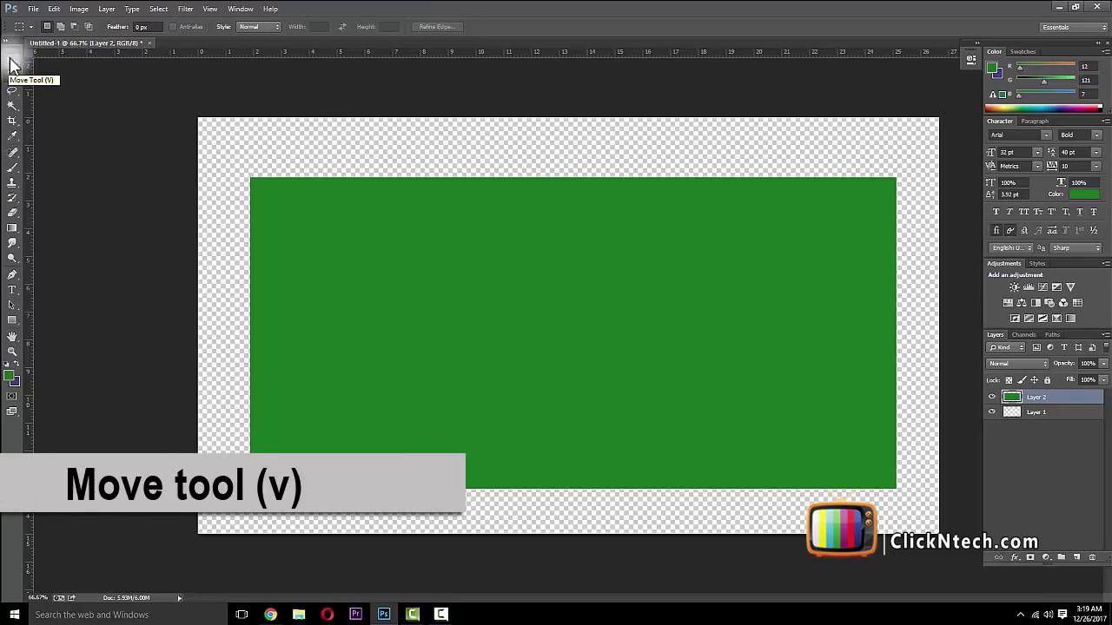
- Nudge the green rectangle slightly up and left with the Move tool
left_click(13, 65)
mouse_move(509, 235)
left_mouse_down()
mouse_move(562, 270)
mouse_move(504, 272)
mouse_move(534, 231)
mouse_move(556, 269)
mouse_move(522, 259)
mouse_move(539, 259)
left_mouse_up()
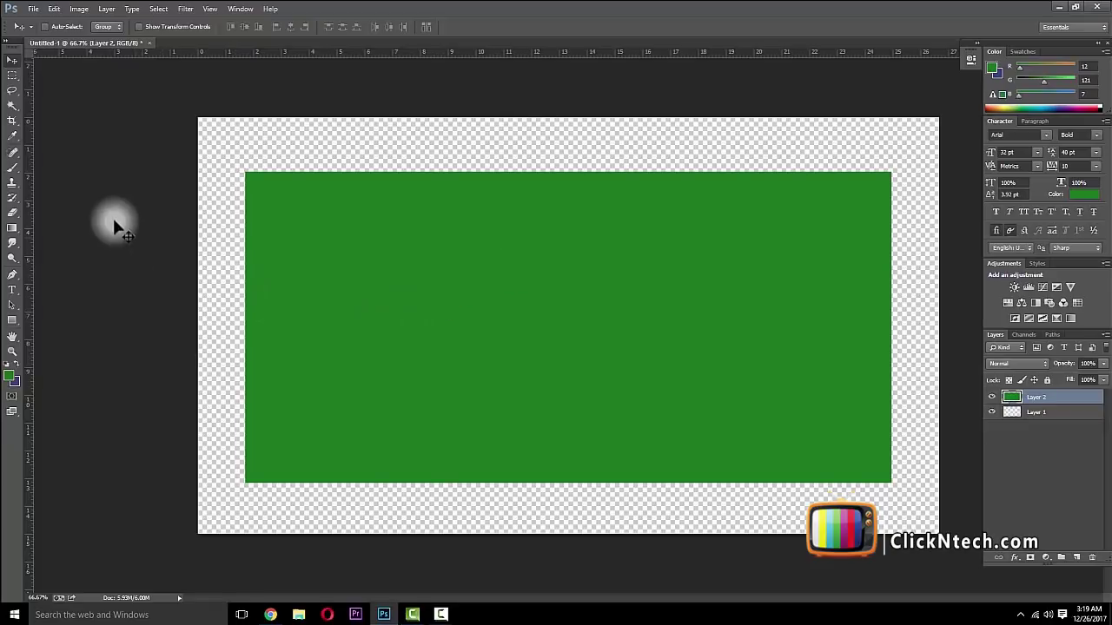
left_click_drag(1009, 398, 1016, 421)
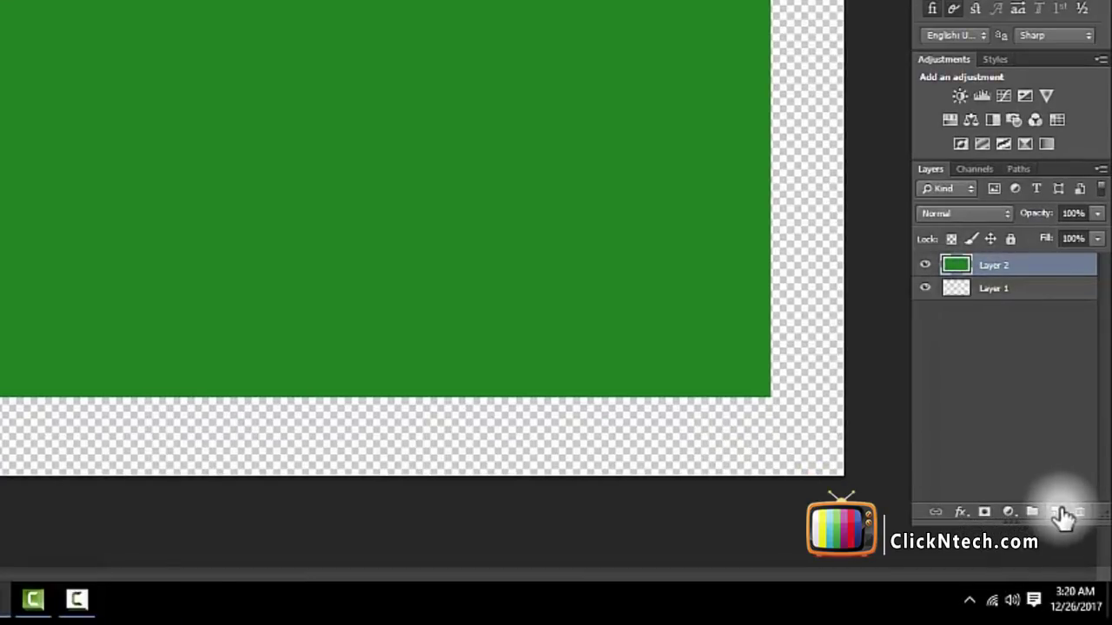
- On a new Layer 3, draw a 50 px feathered circular selection centred on the green rectangle
left_click(1057, 512)
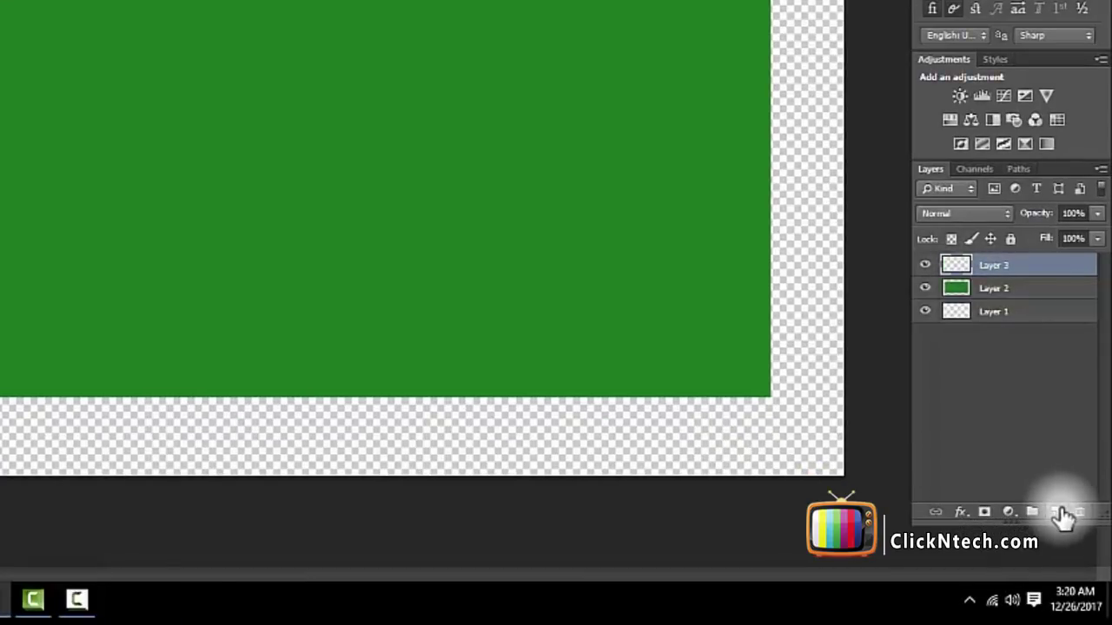
mouse_move(959, 292)
left_mouse_down()
mouse_move(964, 317)
mouse_move(965, 295)
left_mouse_up()
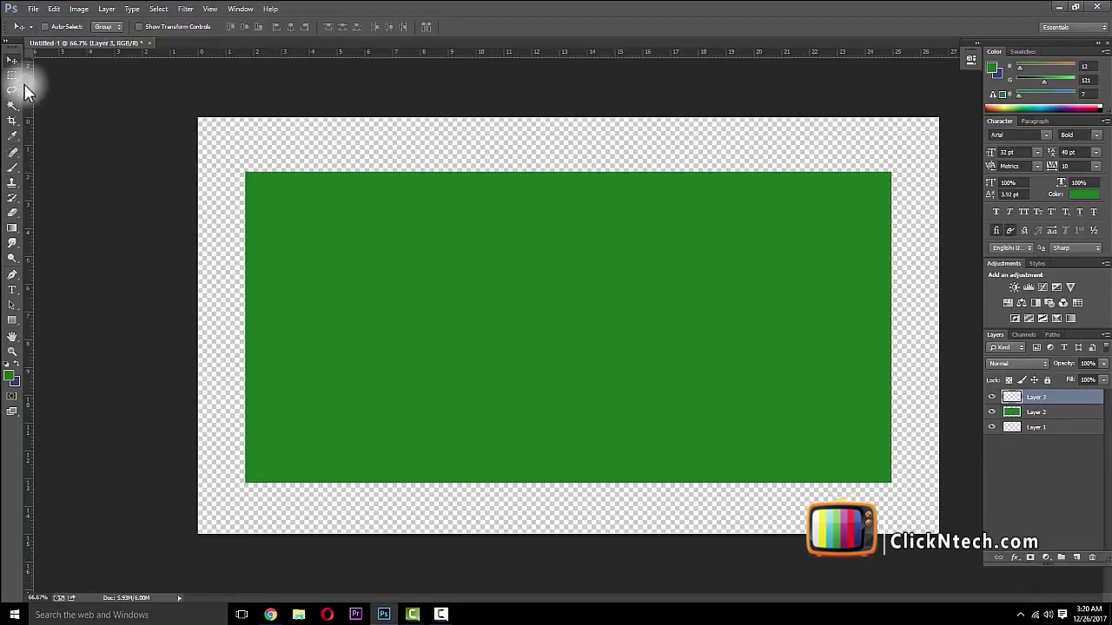
left_click(18, 75)
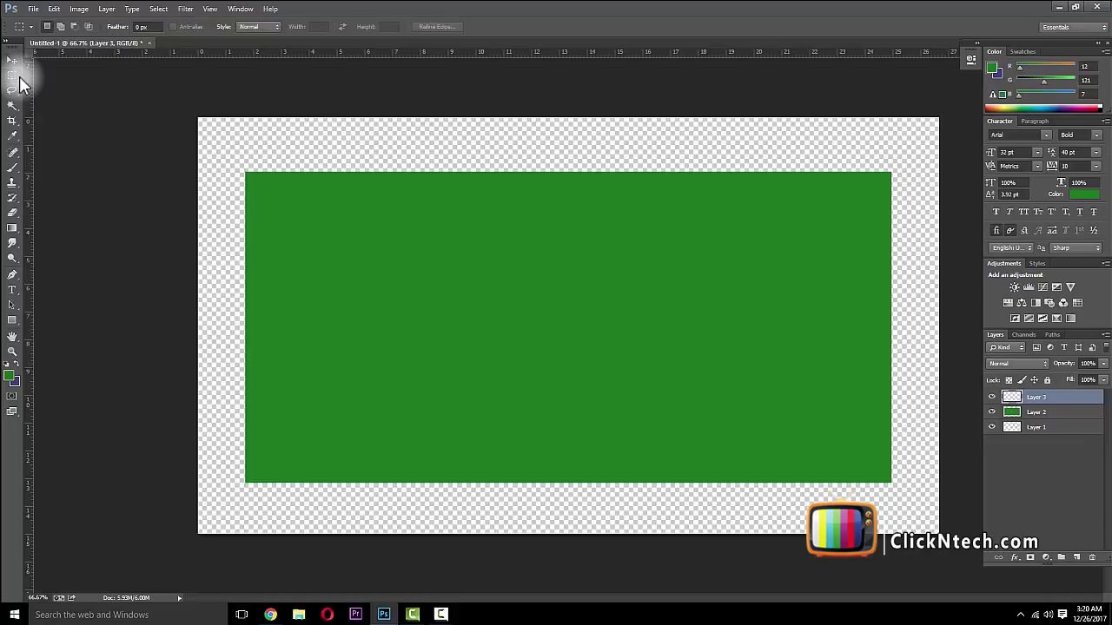
right_click(15, 83)
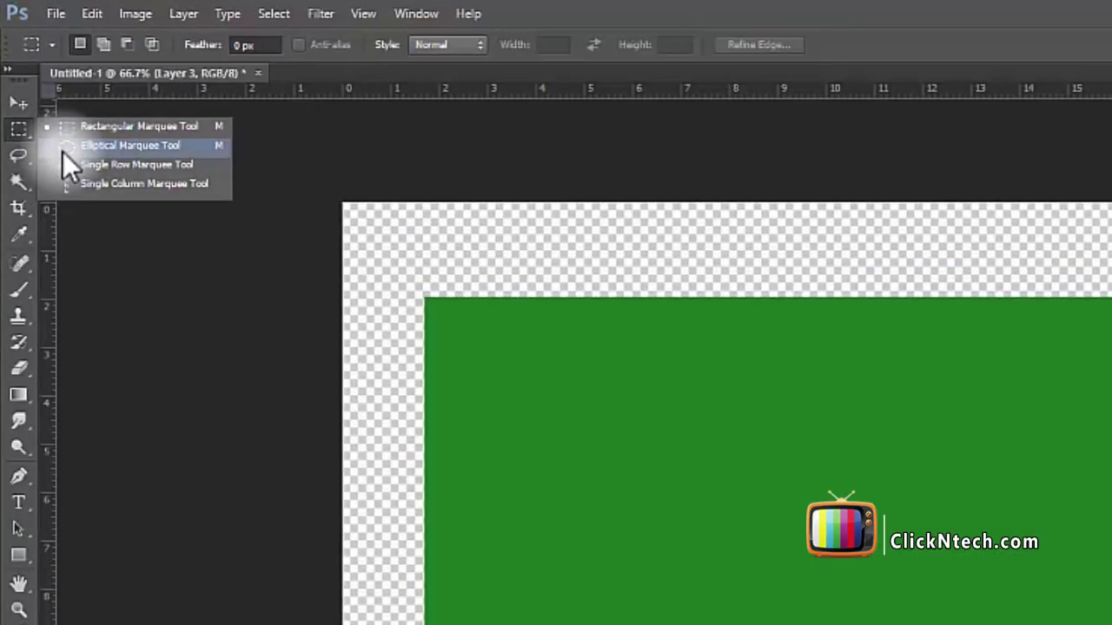
left_click(62, 148)
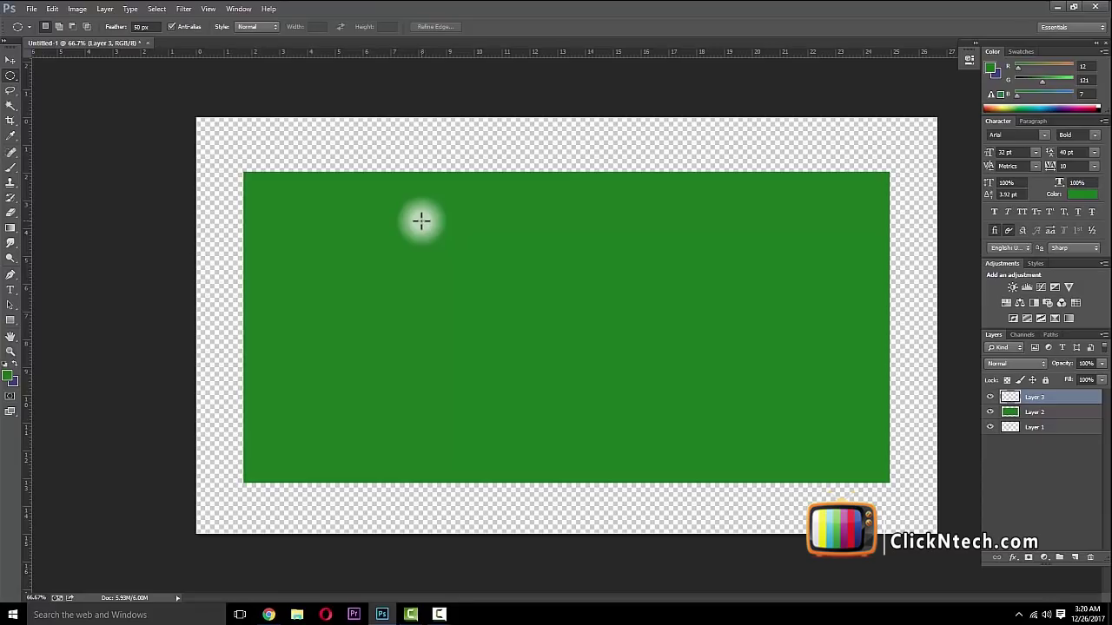
left_click_drag(420, 220, 720, 455)
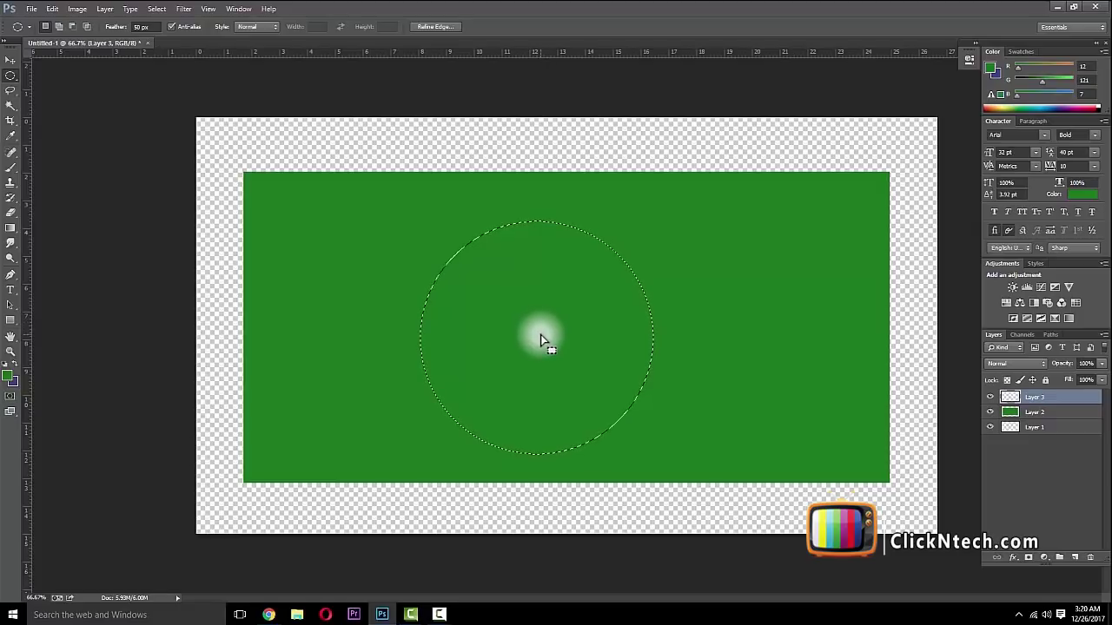
mouse_move(540, 334)
left_mouse_down()
mouse_move(557, 321)
mouse_move(562, 331)
left_mouse_up()
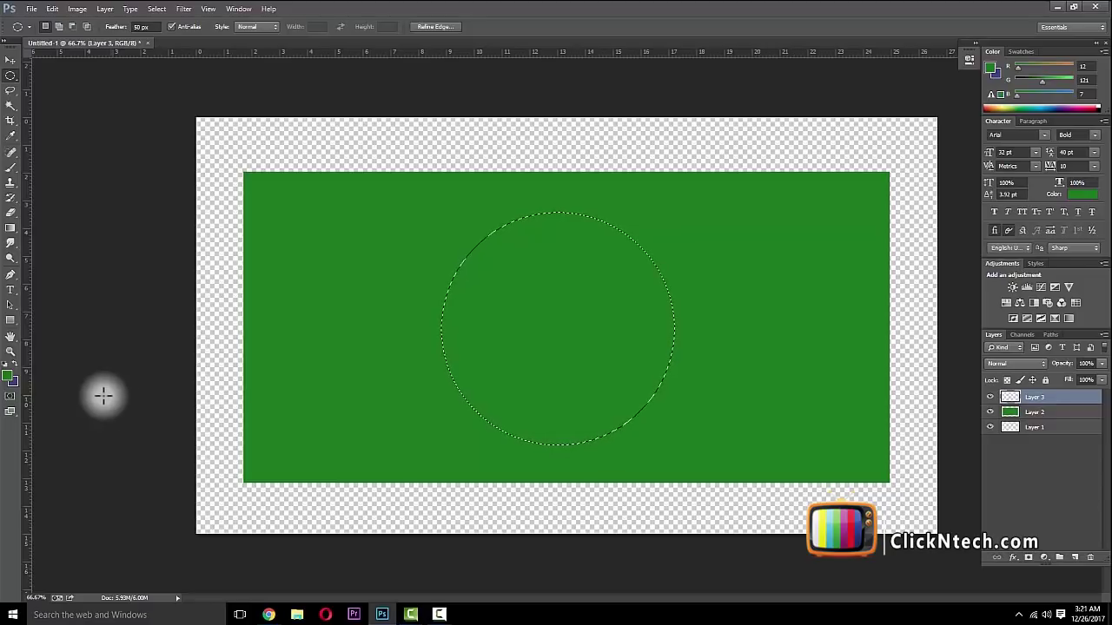
left_click(8, 377)
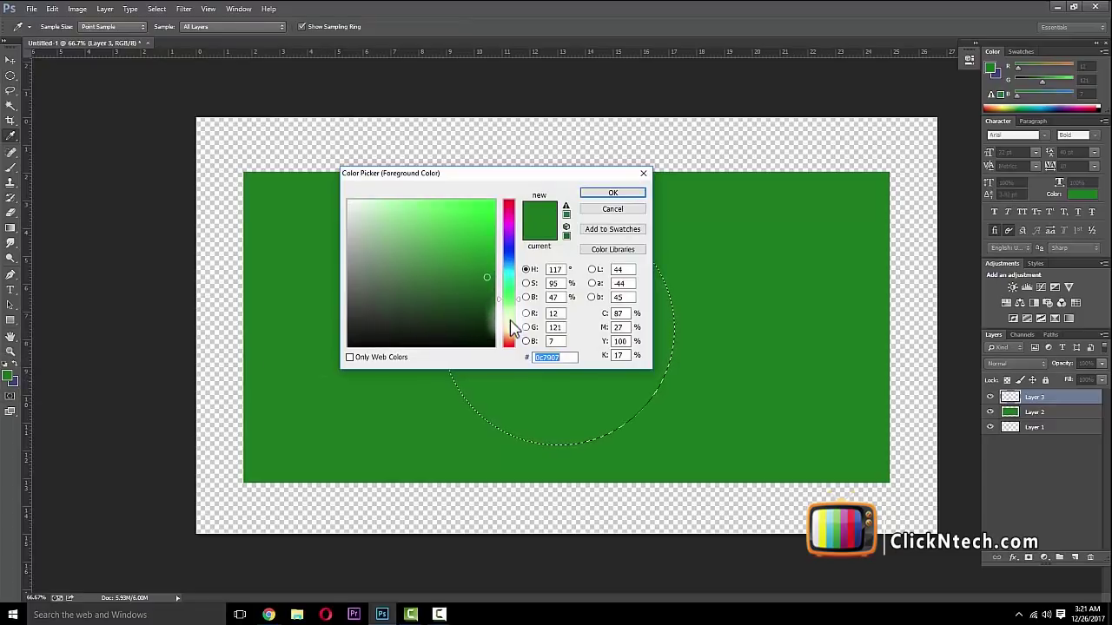
- Set the foreground colour to pure red (R 255, G 0, B 0)
left_click_drag(522, 311, 522, 367)
left_click_drag(439, 278, 498, 195)
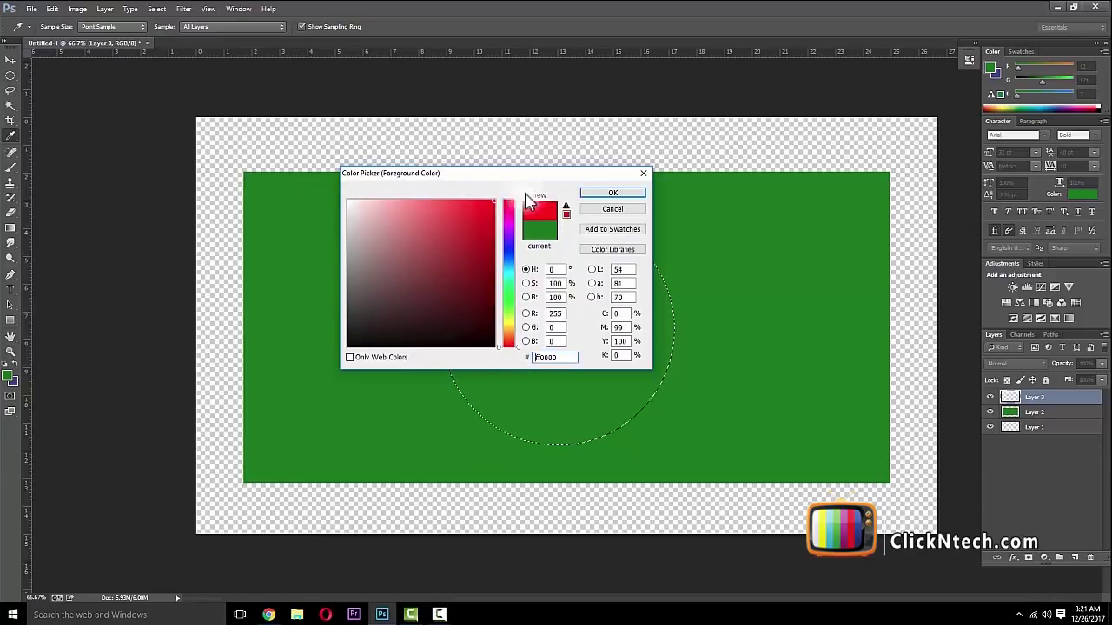
left_click(609, 196)
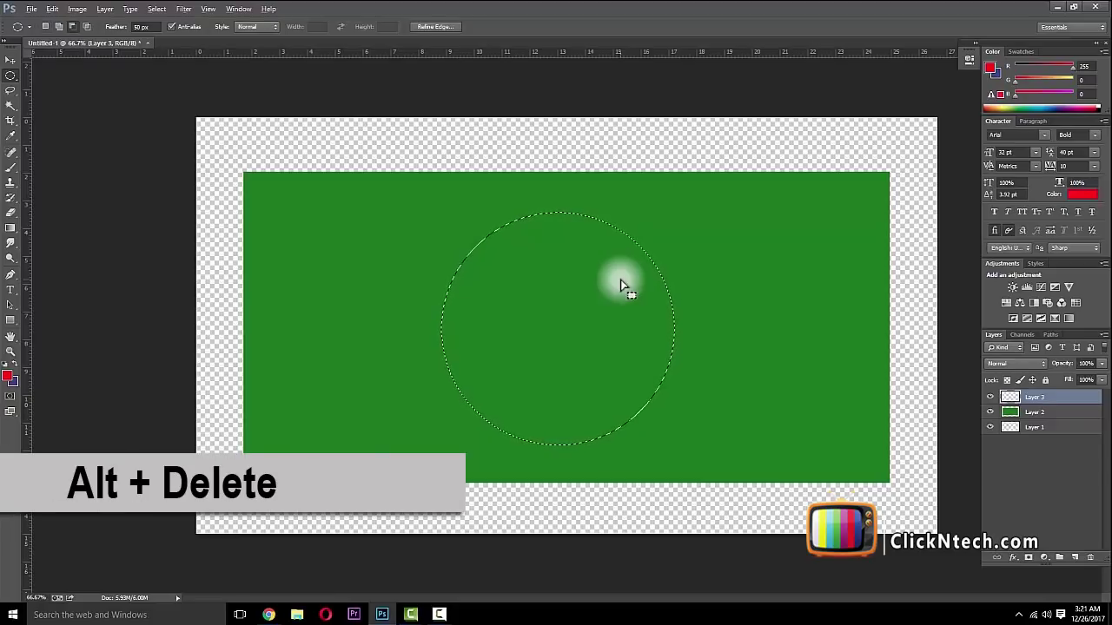
- Fill the centre circle with red, then fill a small unfeathered (0 px) circle red at top-left
key("alt+Delete")
key("ctrl+d")
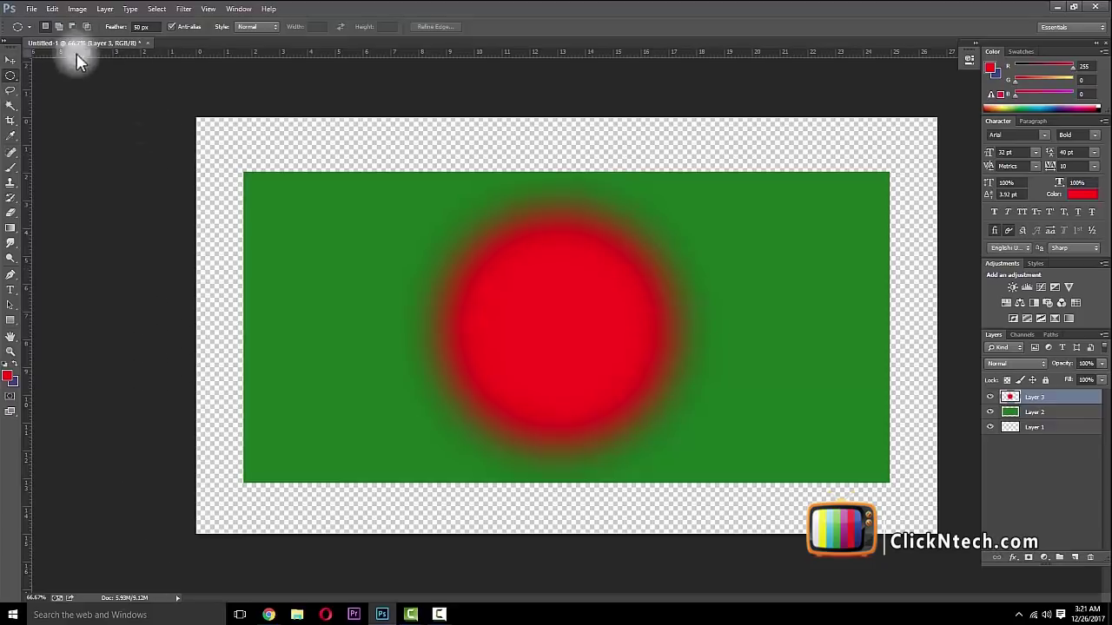
left_click(137, 26)
left_click_drag(266, 209, 427, 308)
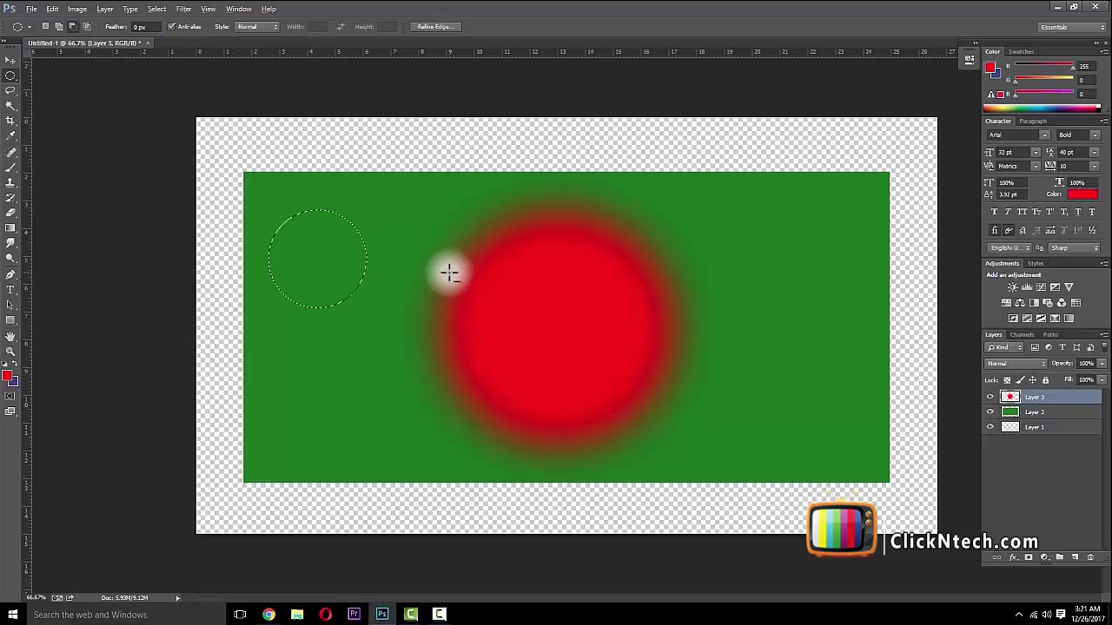
key("alt+BackSpace")
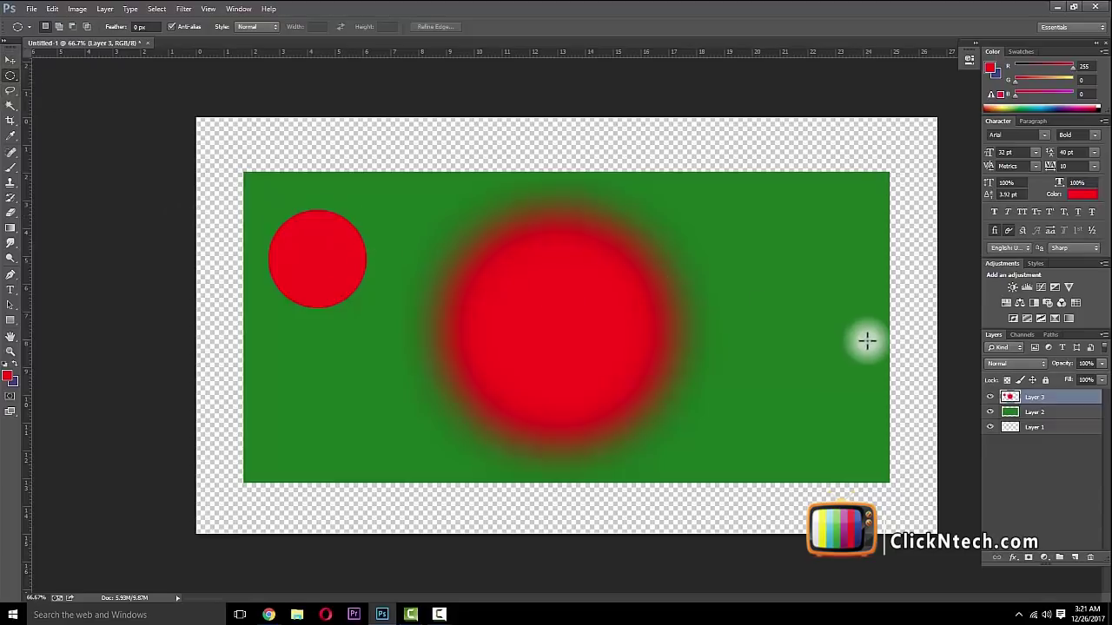
- Close the flag document without saving and open all four DSC photos from Desktop > Photo for photoshop
left_click(148, 43)
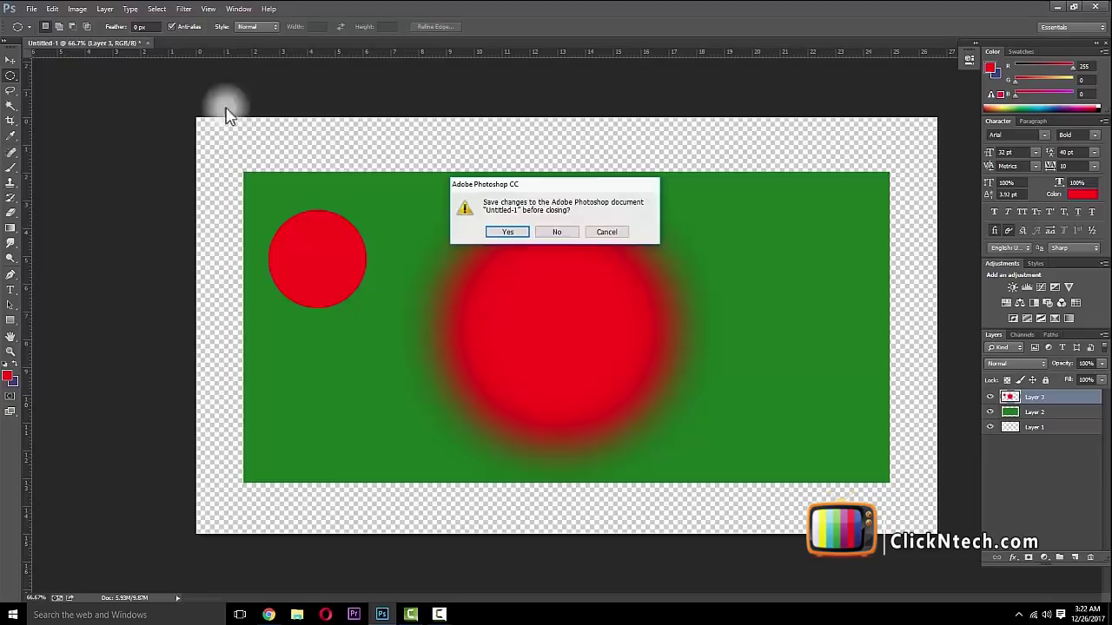
left_click(552, 233)
double_click(273, 329)
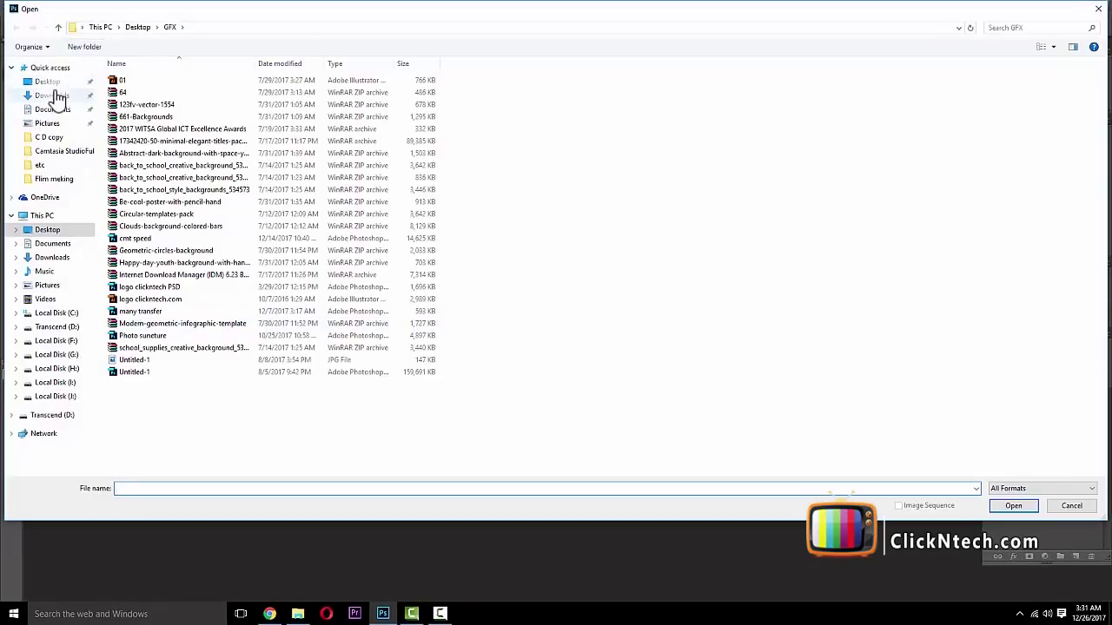
left_click(49, 82)
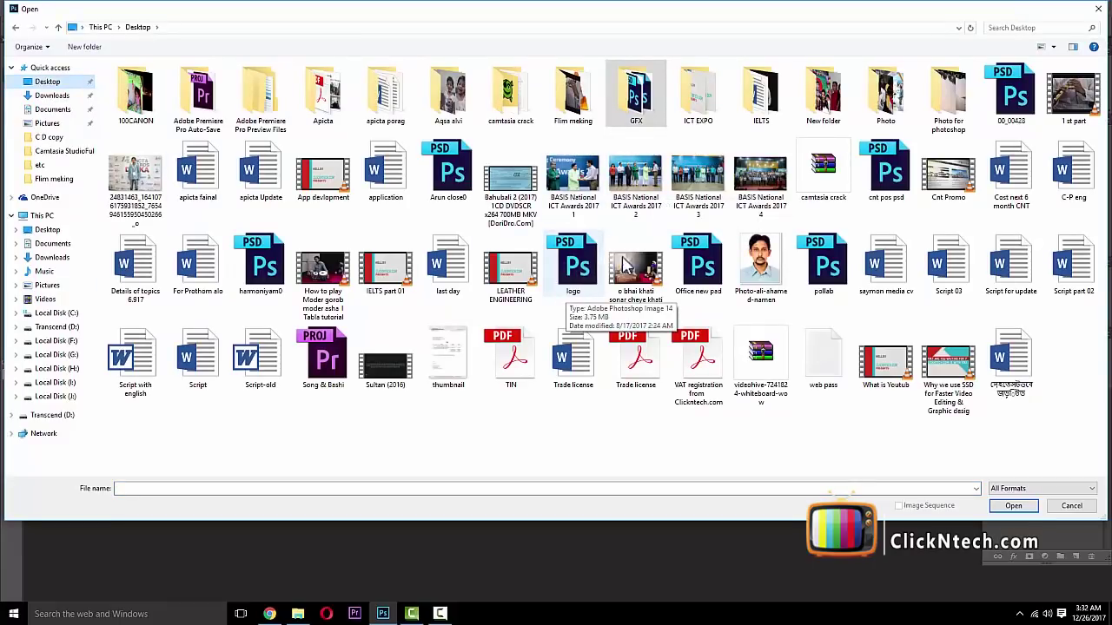
double_click(967, 125)
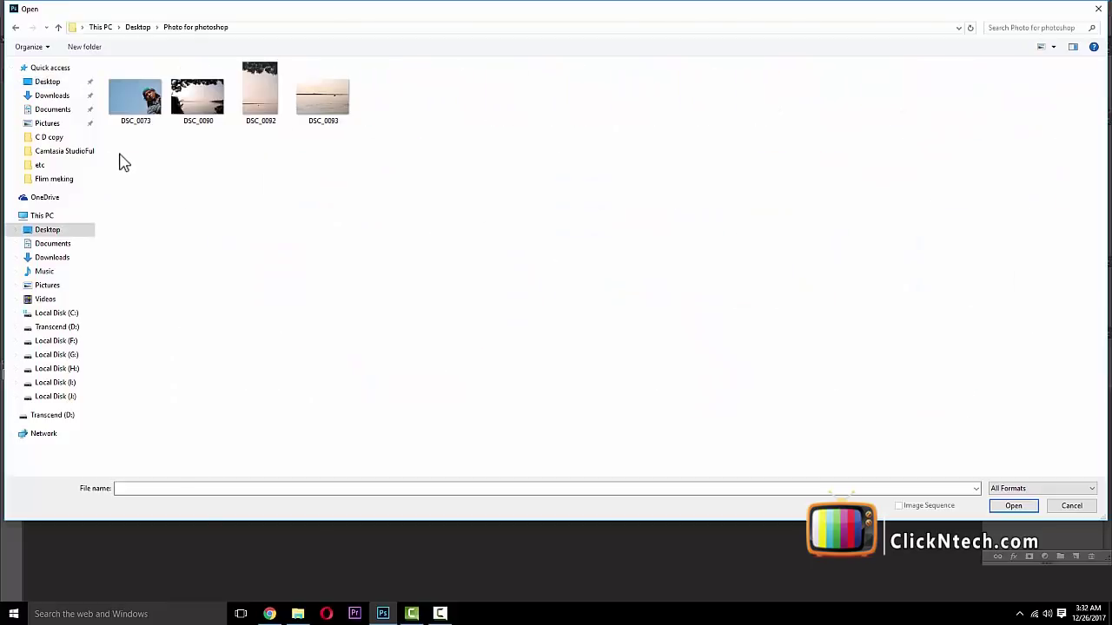
left_click_drag(171, 149, 365, 124)
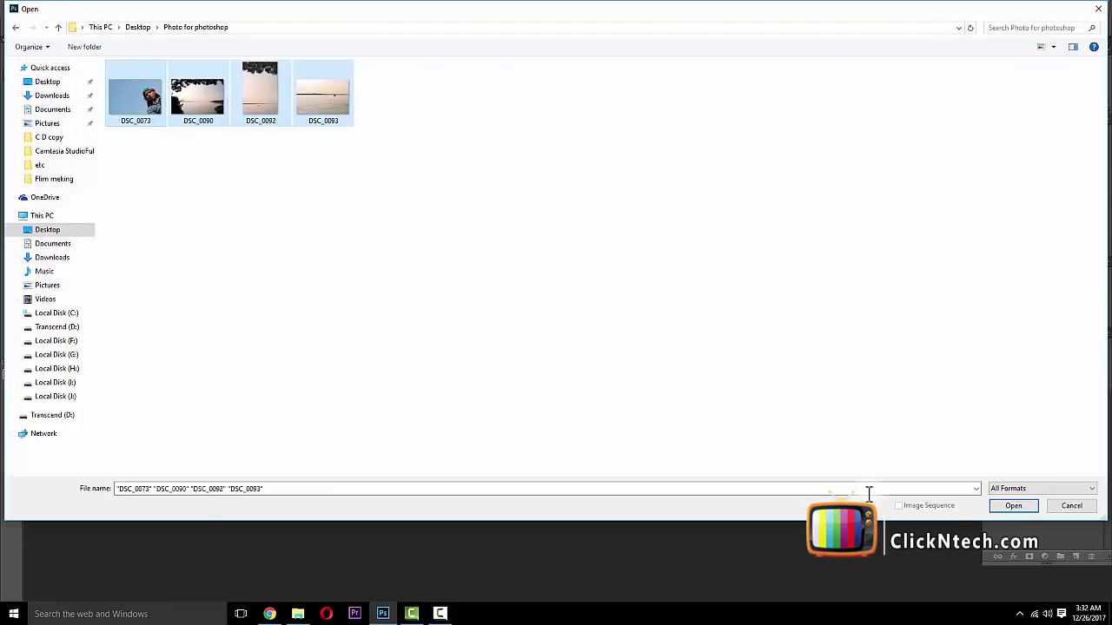
left_click(1012, 506)
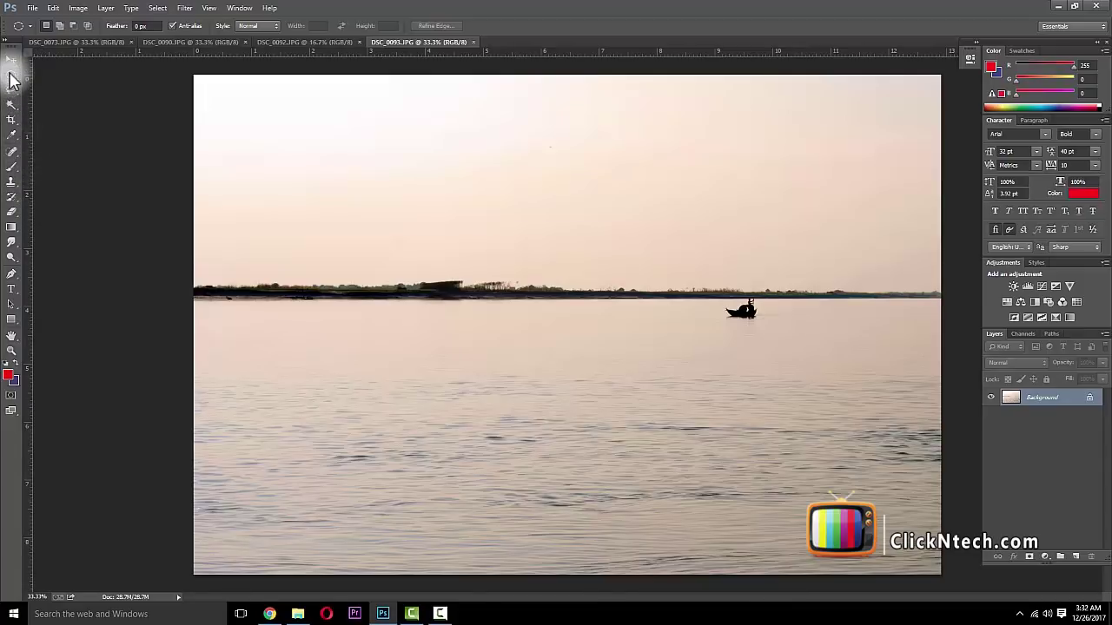
- Choose the Lasso tool with a 10 px feather on the DSC_0073 portrait
right_click(11, 76)
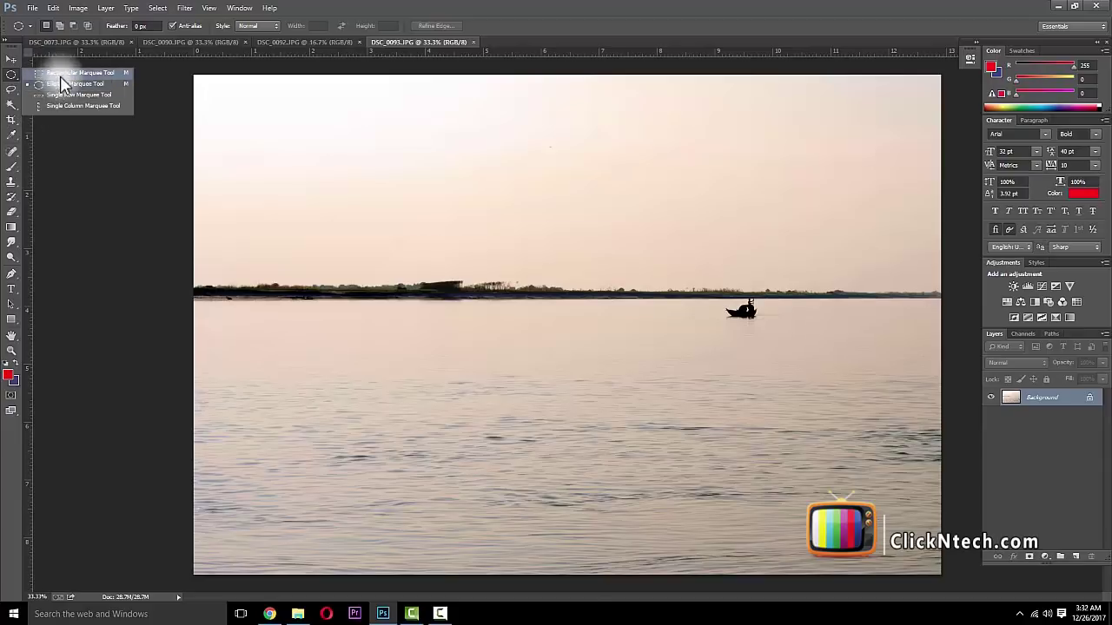
left_click(12, 80)
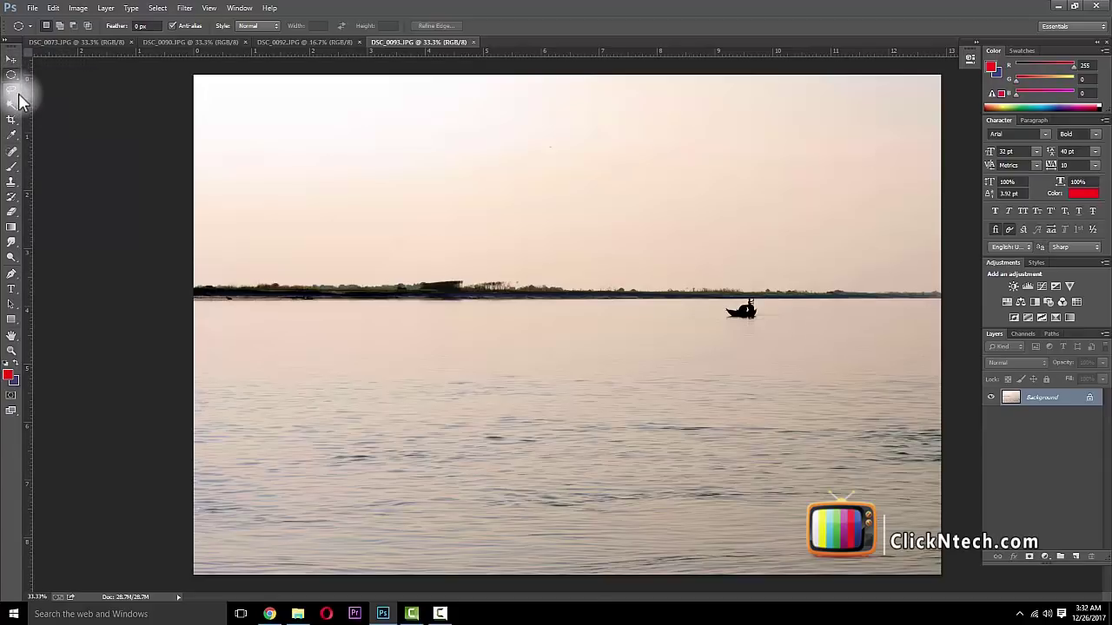
left_click(12, 92)
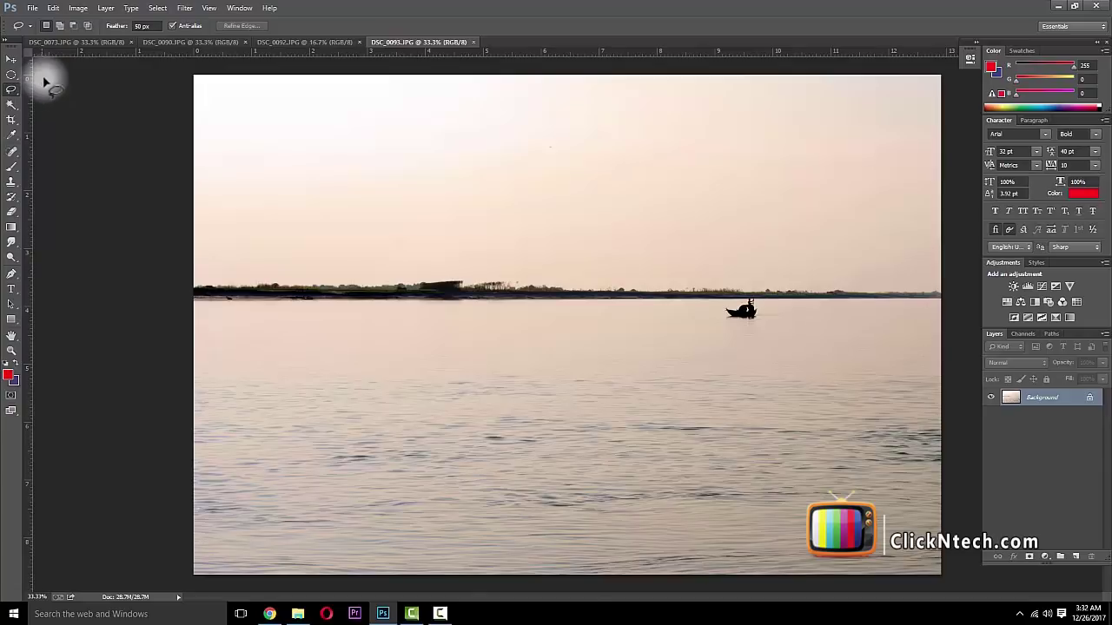
left_click(69, 41)
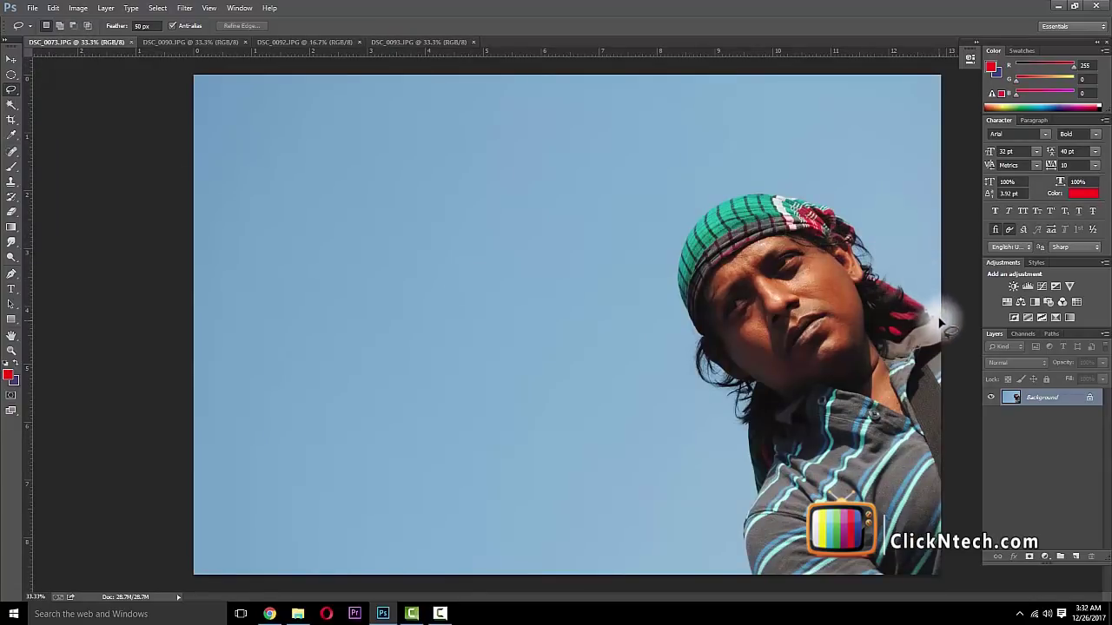
left_click_drag(739, 524, 721, 548)
left_click(140, 25)
type("10")
key("Return")
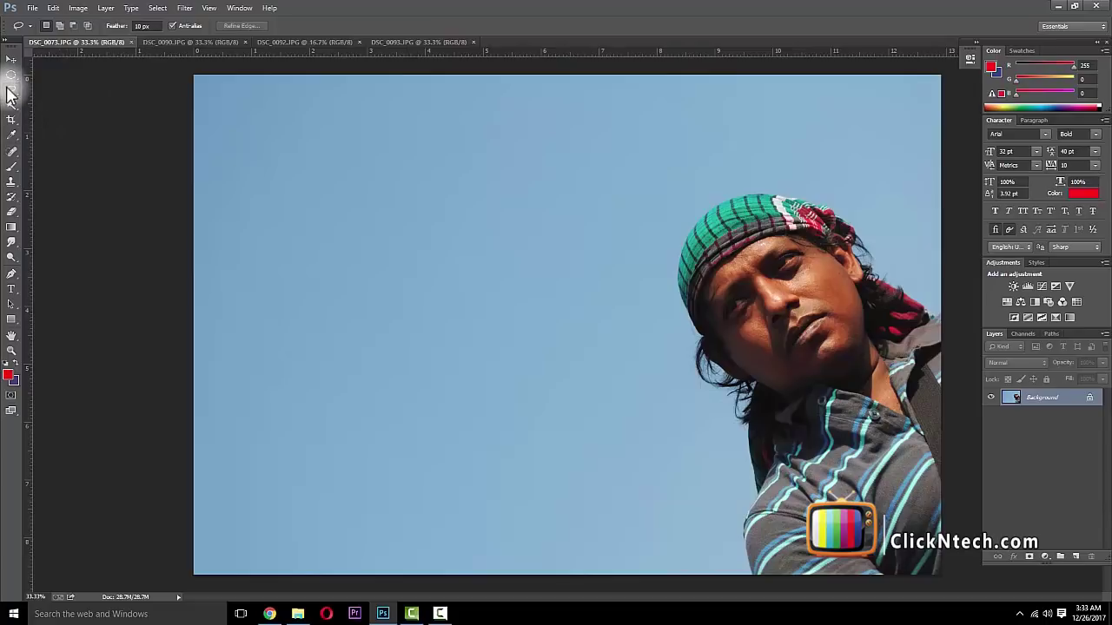
left_click_drag(10, 92, 56, 118)
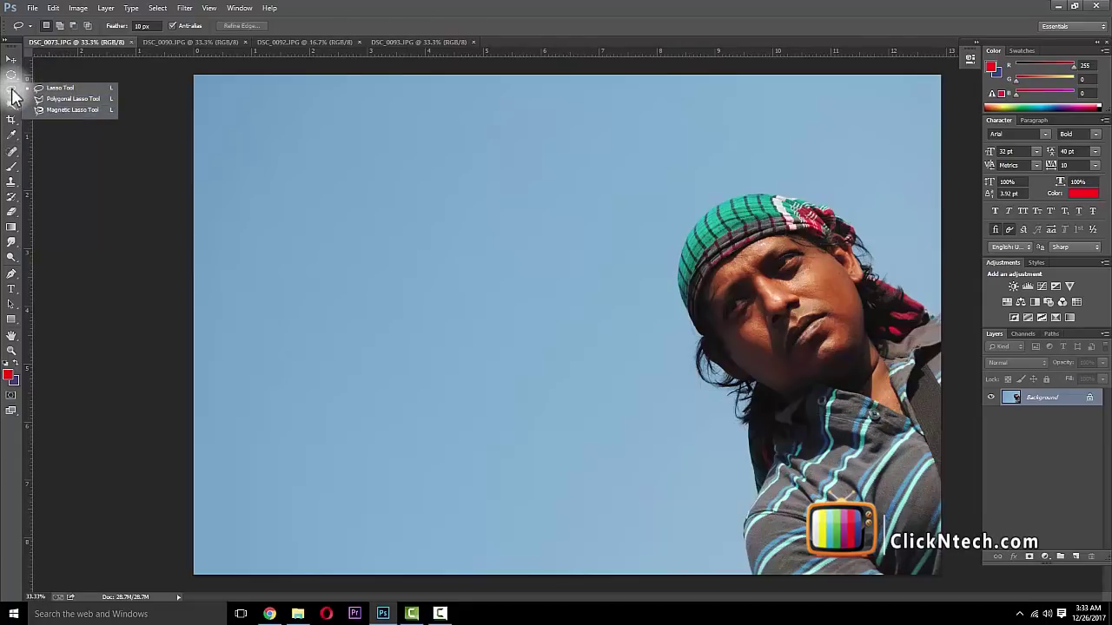
left_click(12, 96)
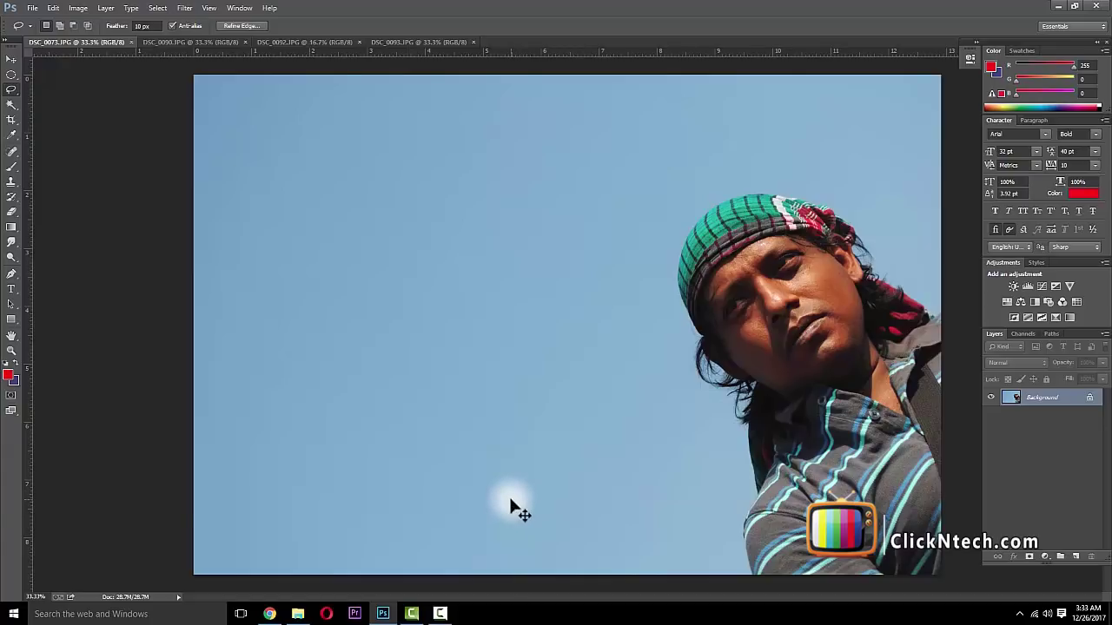
- Zoom between 50% and full view, ending with the whole portrait visible
key("ctrl+plus")
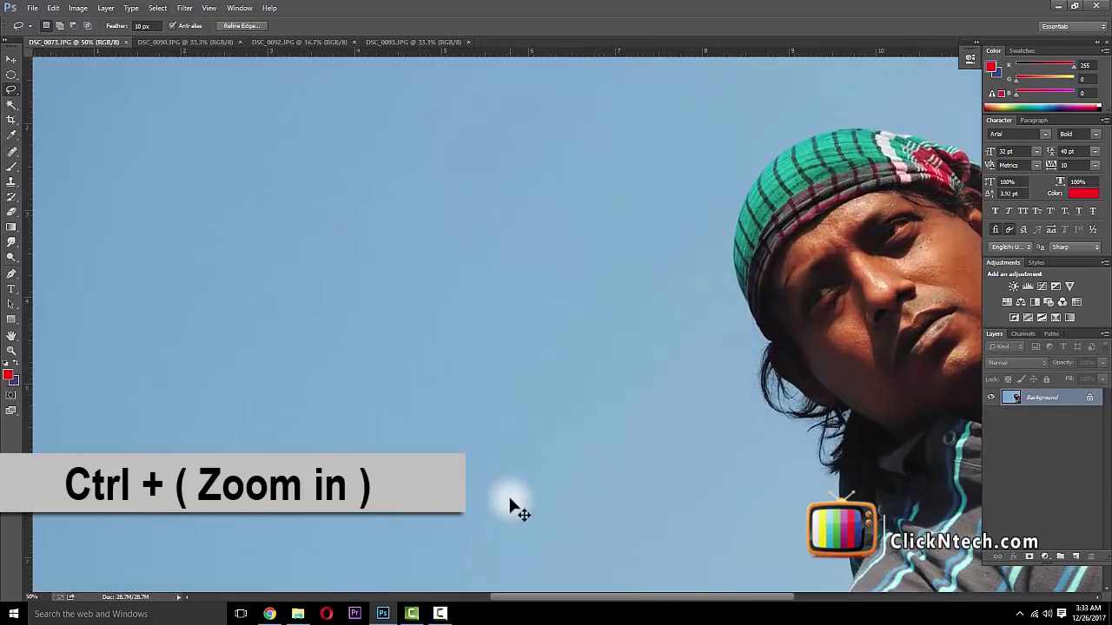
key("ctrl+minus")
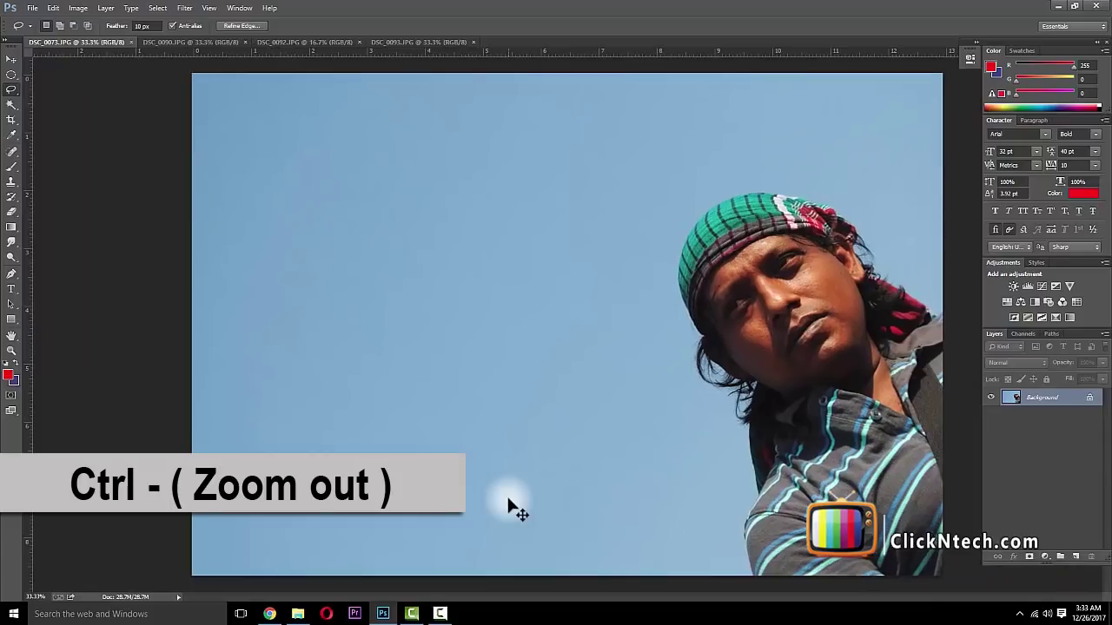
key("ctrl+plus")
key("ctrl+minus")
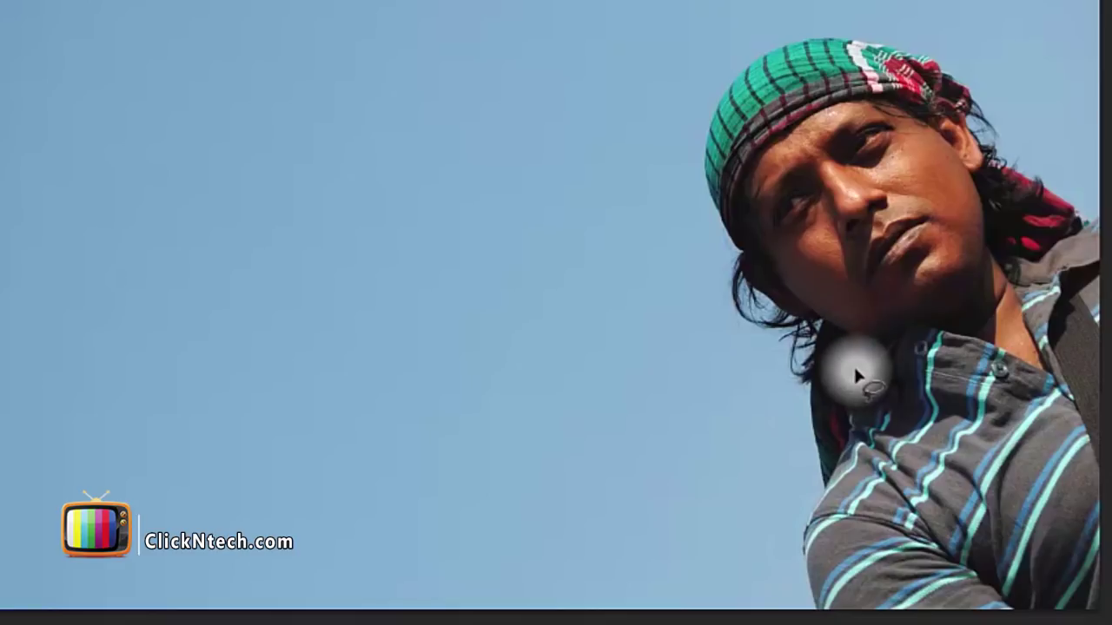
- Trace a lasso outline along the shirt collar and button, closing it at the bottom-right edges
left_click_drag(1055, 355, 1011, 269)
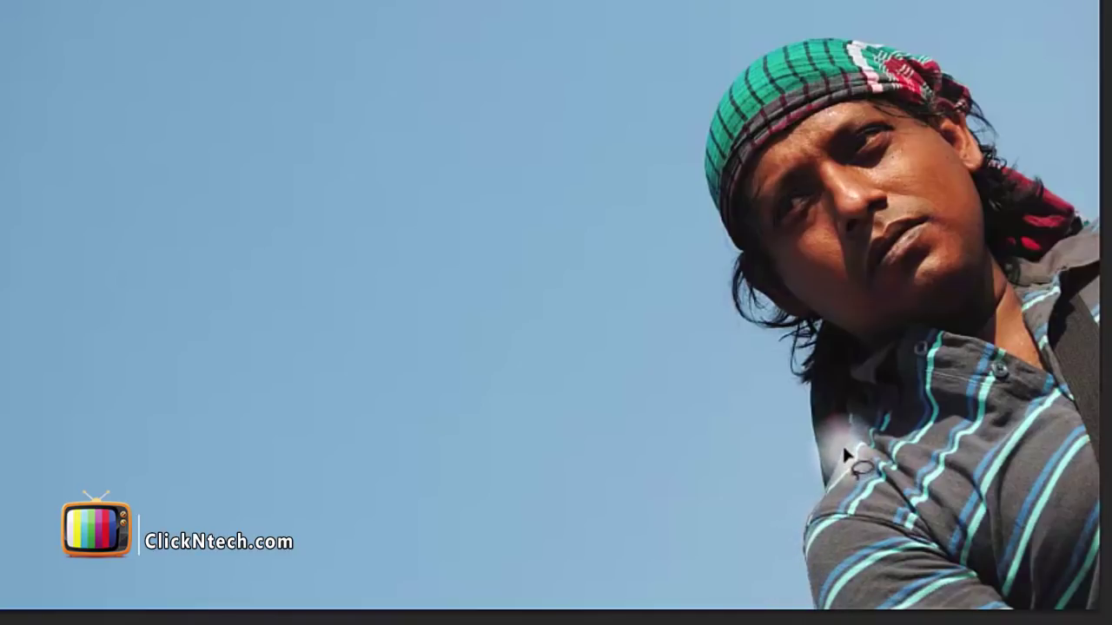
mouse_move(847, 412)
left_mouse_down()
mouse_move(851, 369)
mouse_move(916, 328)
left_mouse_up()
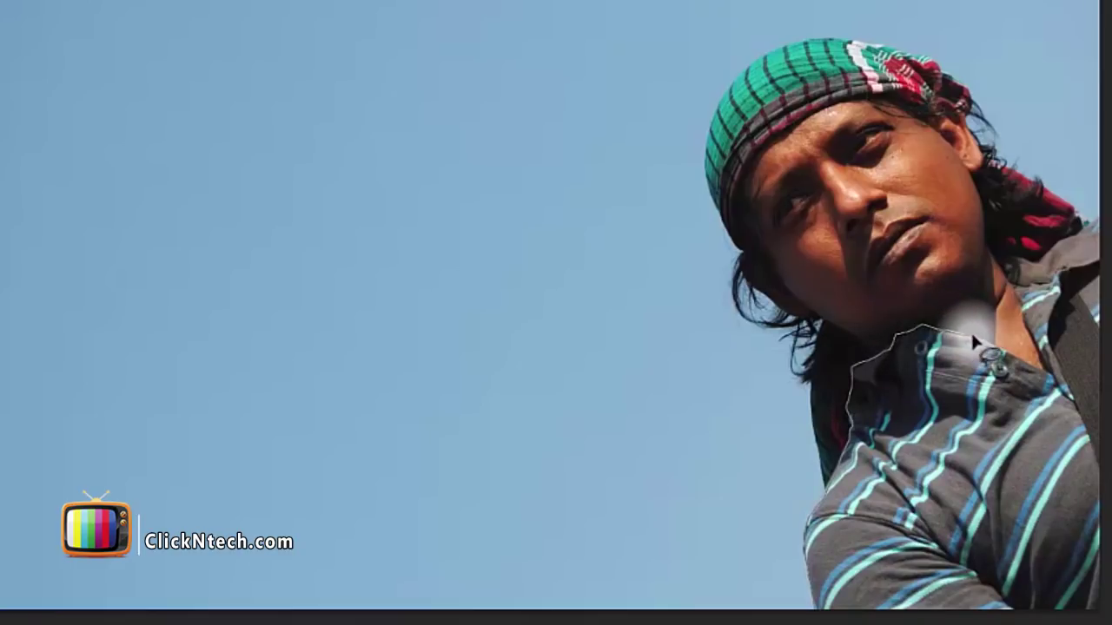
mouse_move(1039, 356)
left_mouse_down()
mouse_move(1001, 259)
mouse_move(1105, 227)
left_mouse_up()
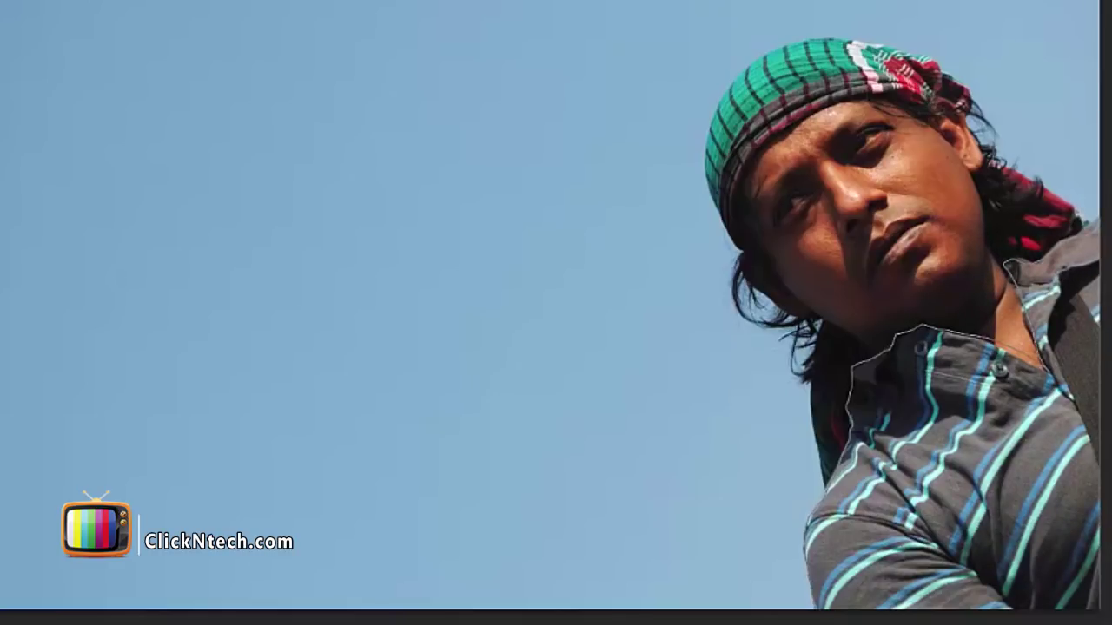
left_click_drag(801, 619, 784, 620)
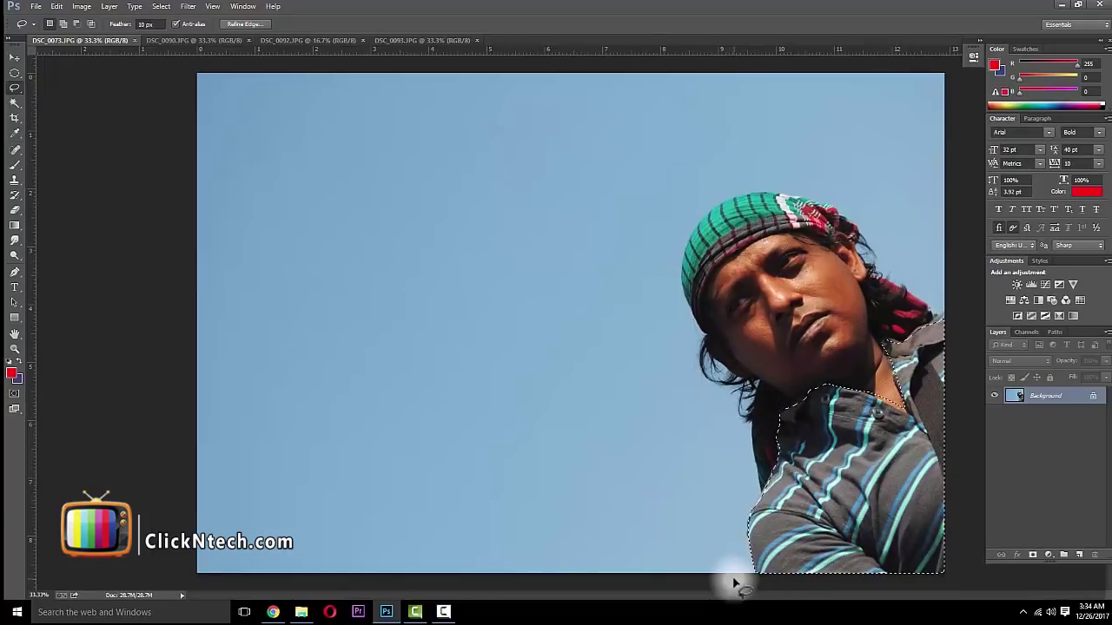
- Copy the selected shirt and paste it as a new Layer 1
key("ctrl+c")
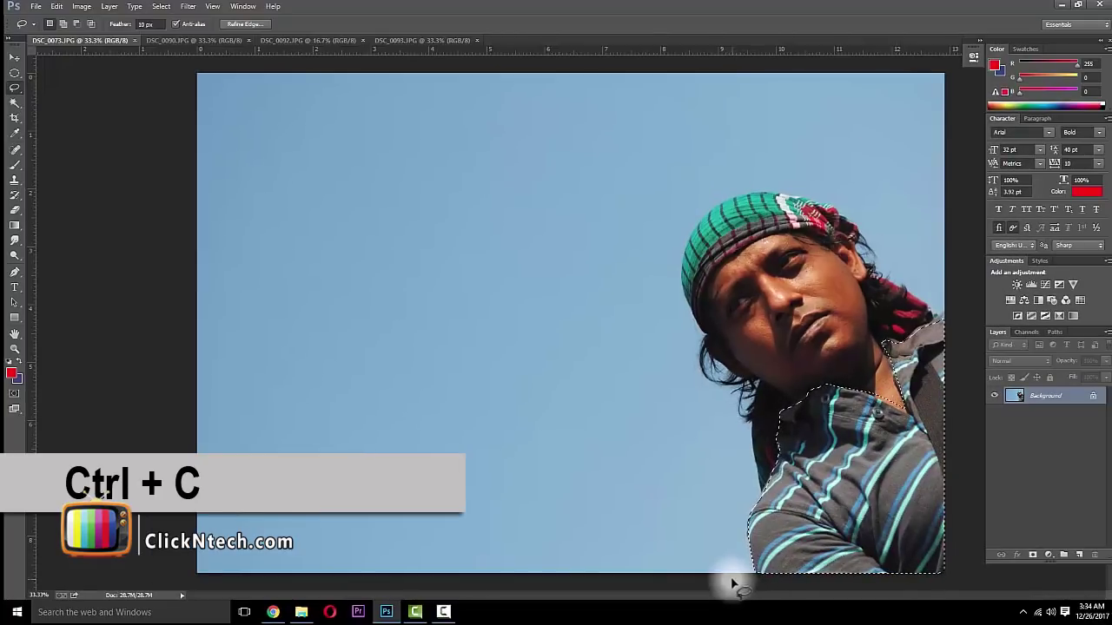
key("ctrl+v")
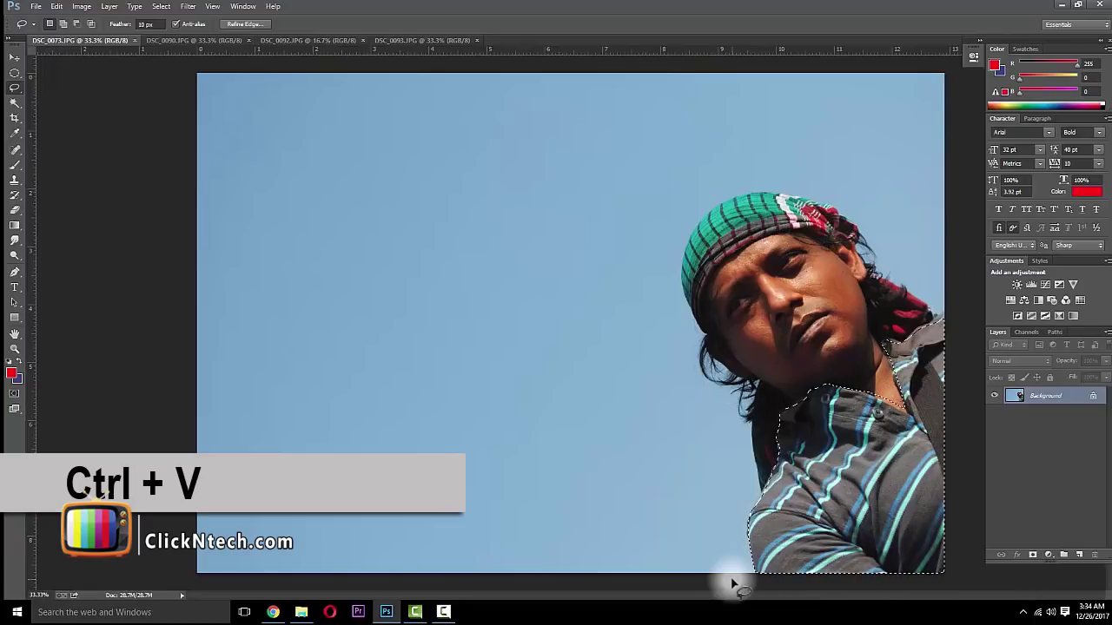
key("v")
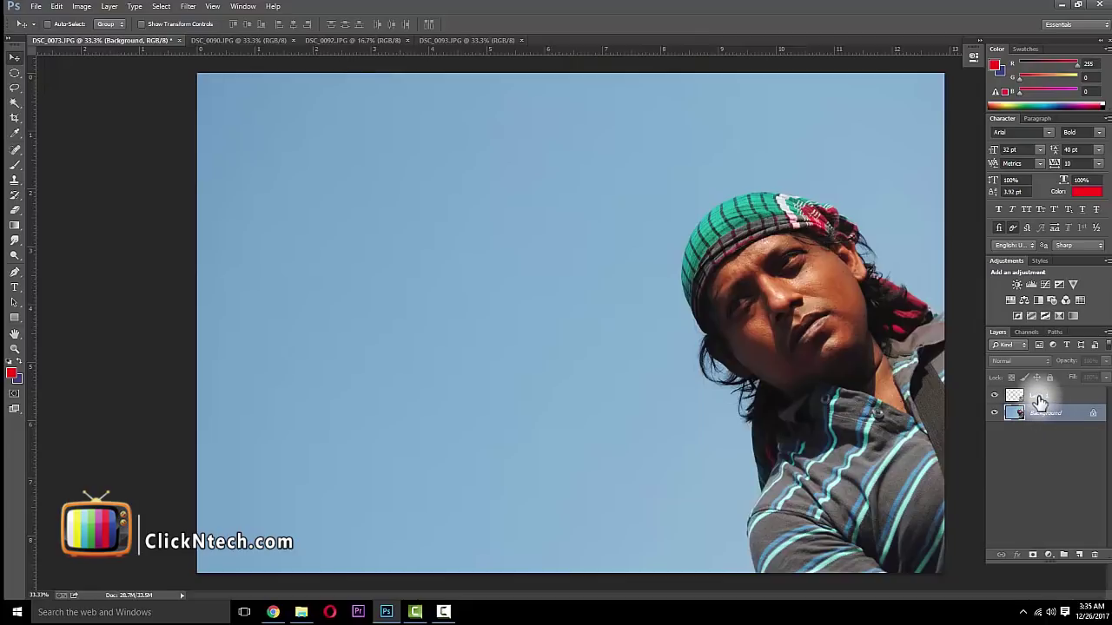
left_click(1039, 400)
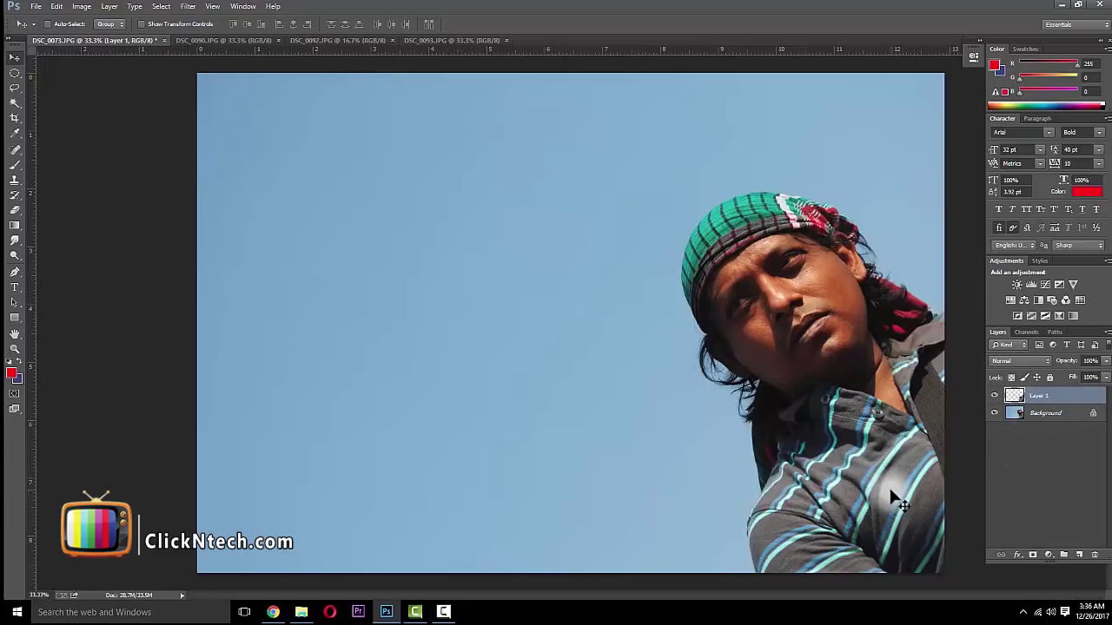
left_click_drag(890, 491, 882, 458)
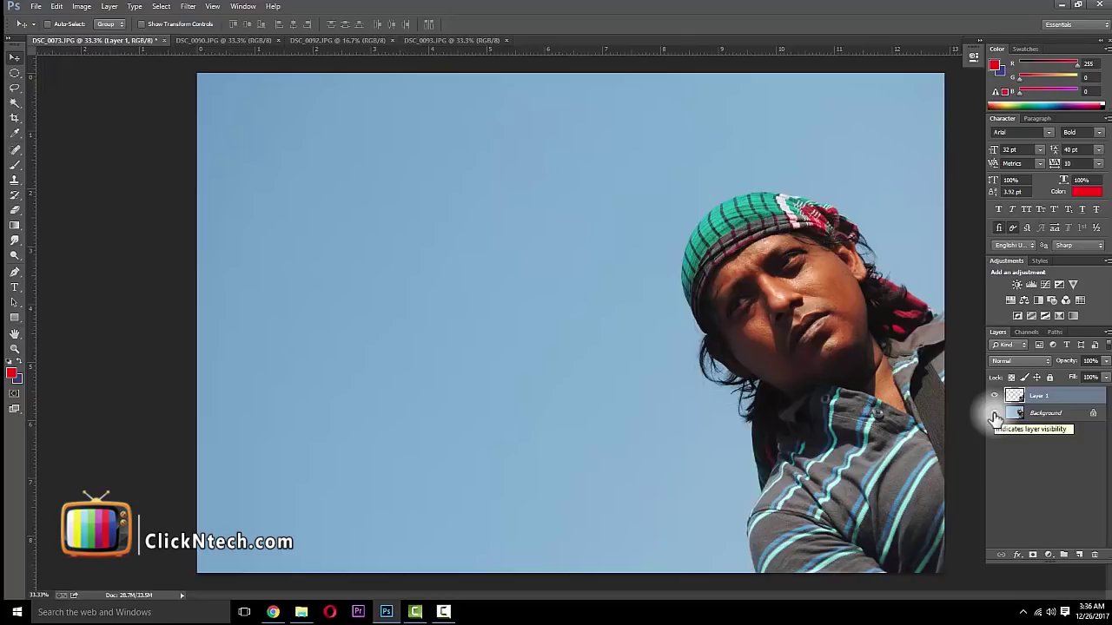
- Check the Layer 1 cut-out by hiding the Background and moving it away and back
left_click(996, 414)
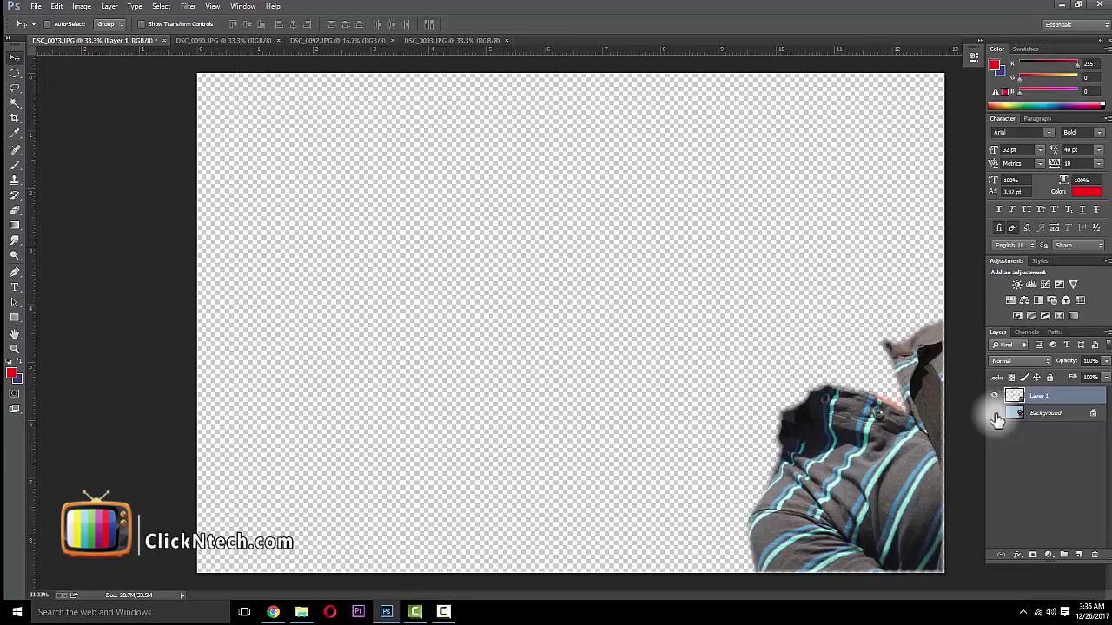
left_click(995, 414)
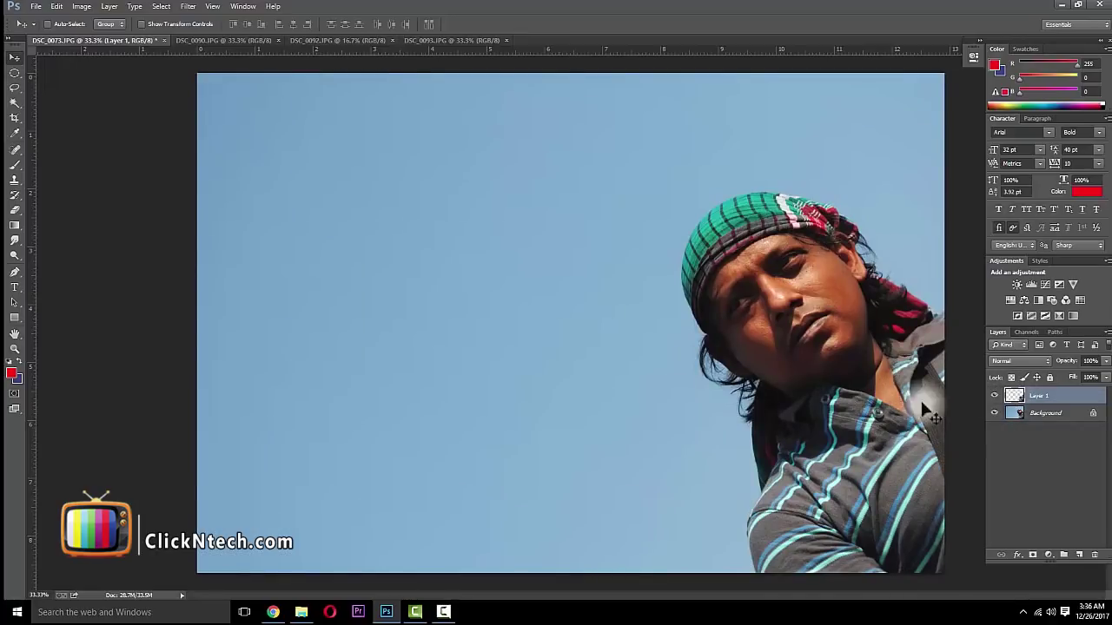
mouse_move(780, 458)
left_mouse_down()
mouse_move(461, 438)
mouse_move(391, 444)
mouse_move(366, 474)
mouse_move(307, 474)
left_mouse_up()
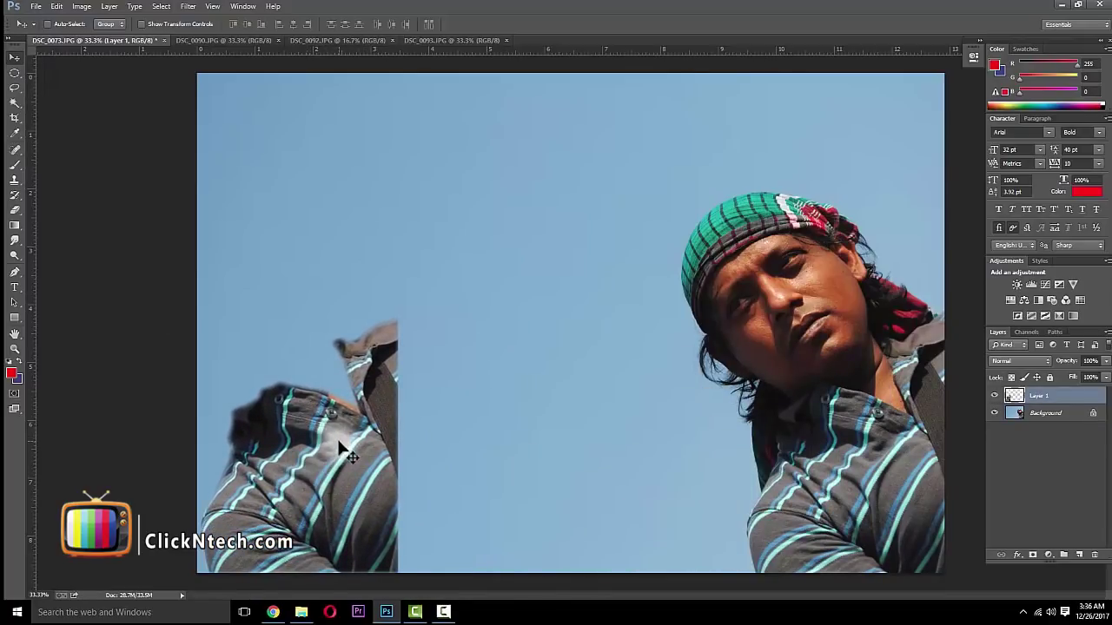
left_click_drag(355, 452, 745, 466)
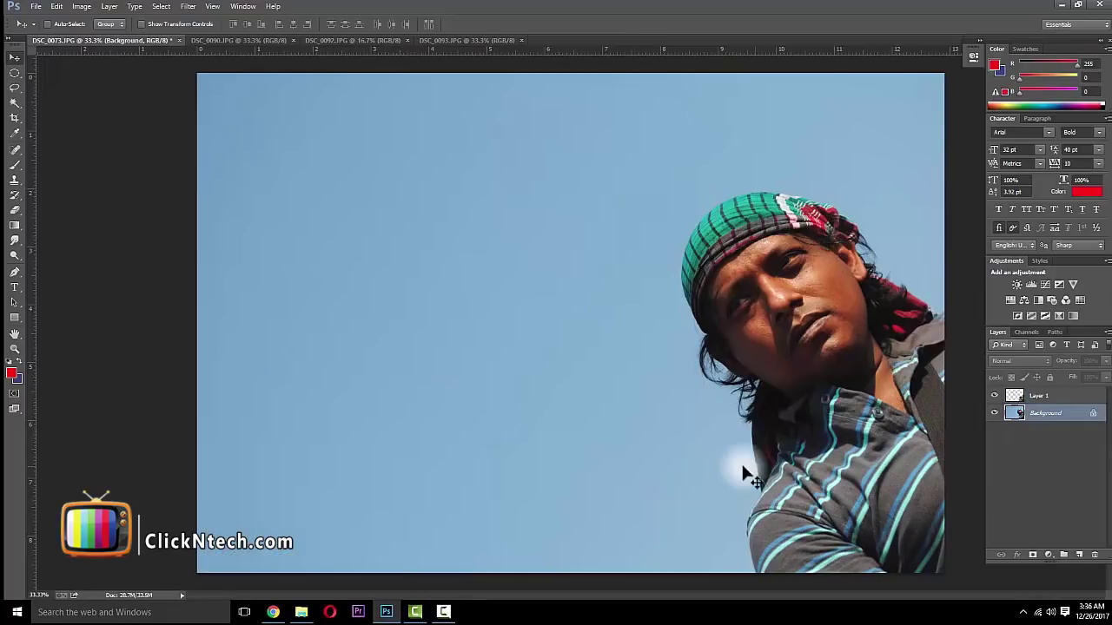
left_click(700, 476)
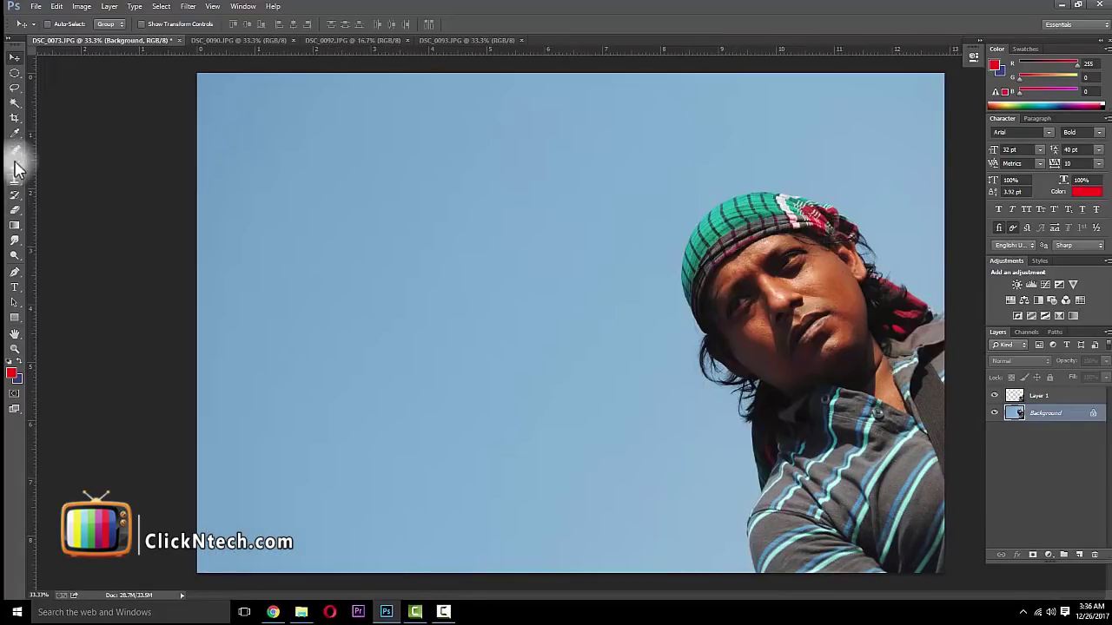
- Outline the shirt with Polygonal Lasso corners from collar to bottom-right, then hide Layer 1
left_click_drag(14, 90, 51, 106)
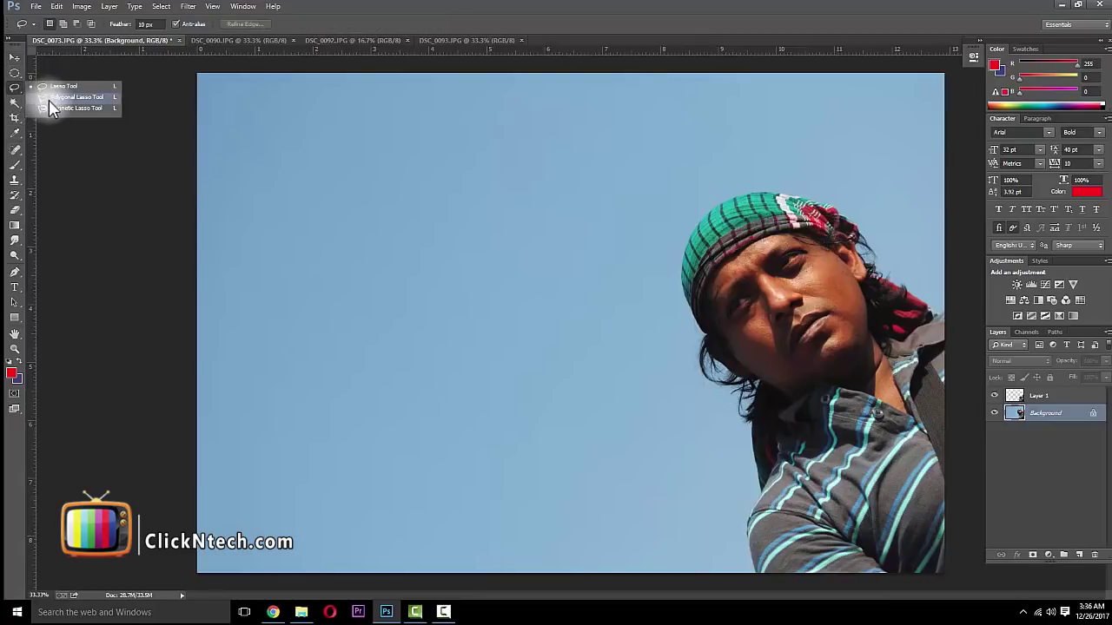
left_click(50, 99)
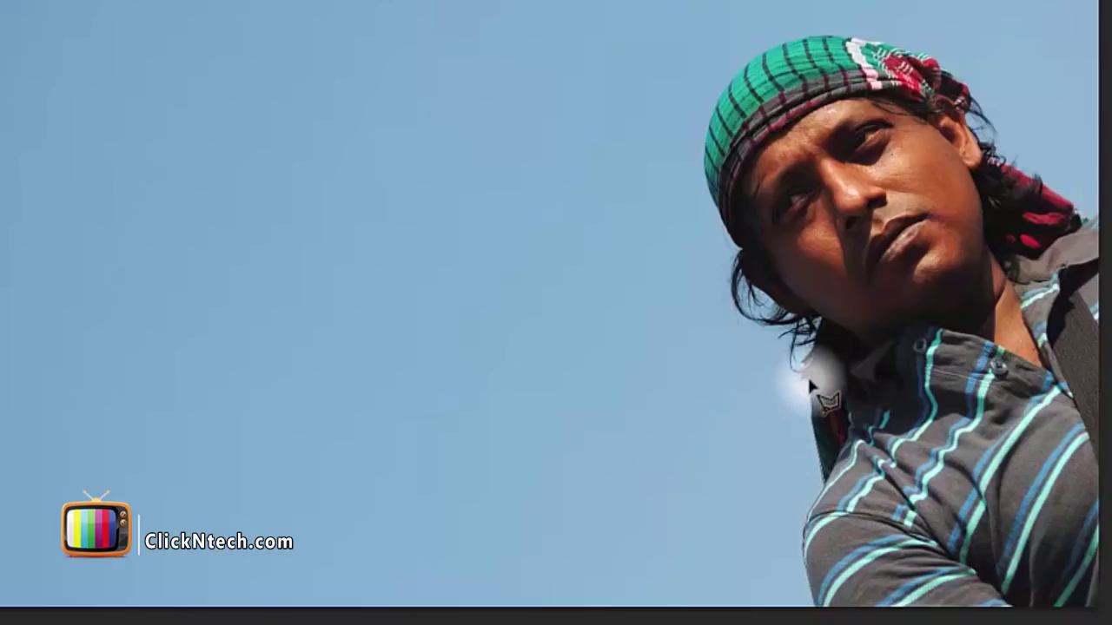
left_click(823, 322)
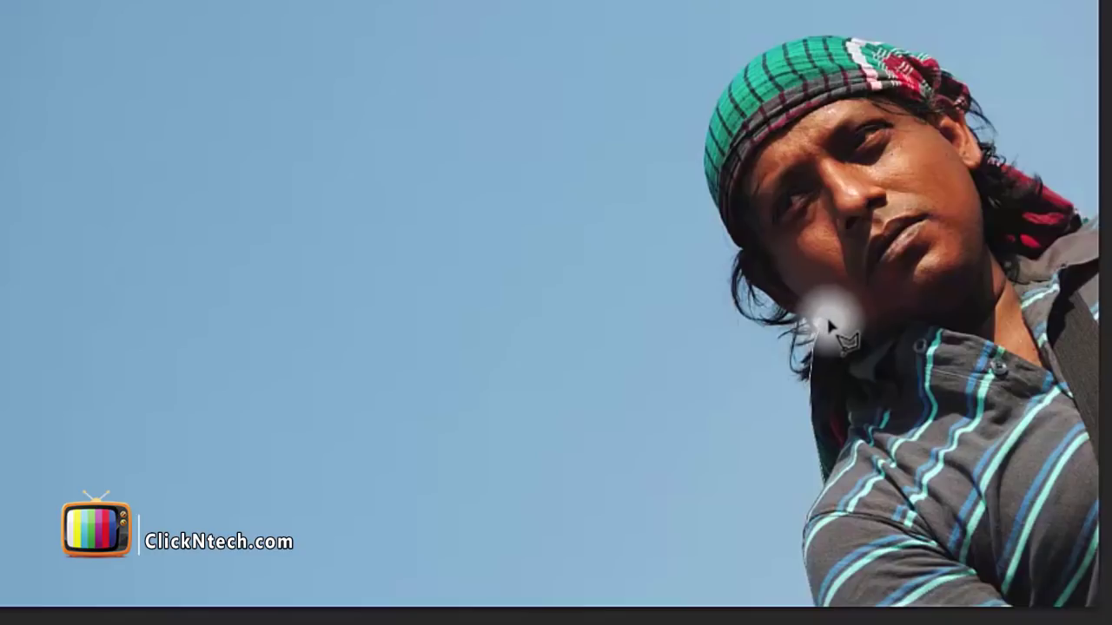
left_click(871, 353)
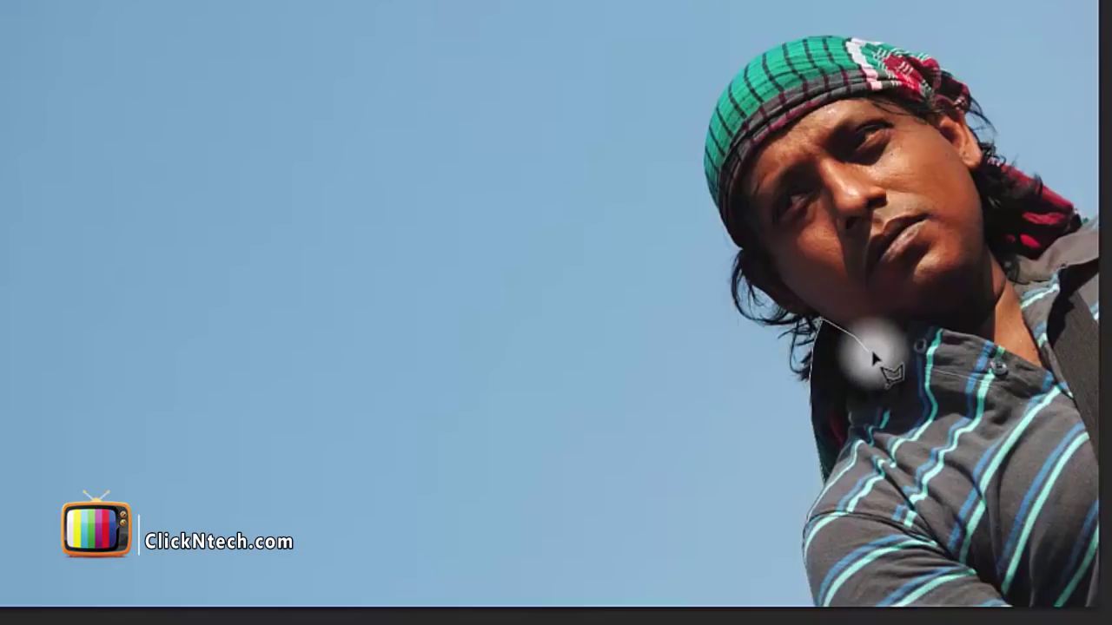
left_click(917, 321)
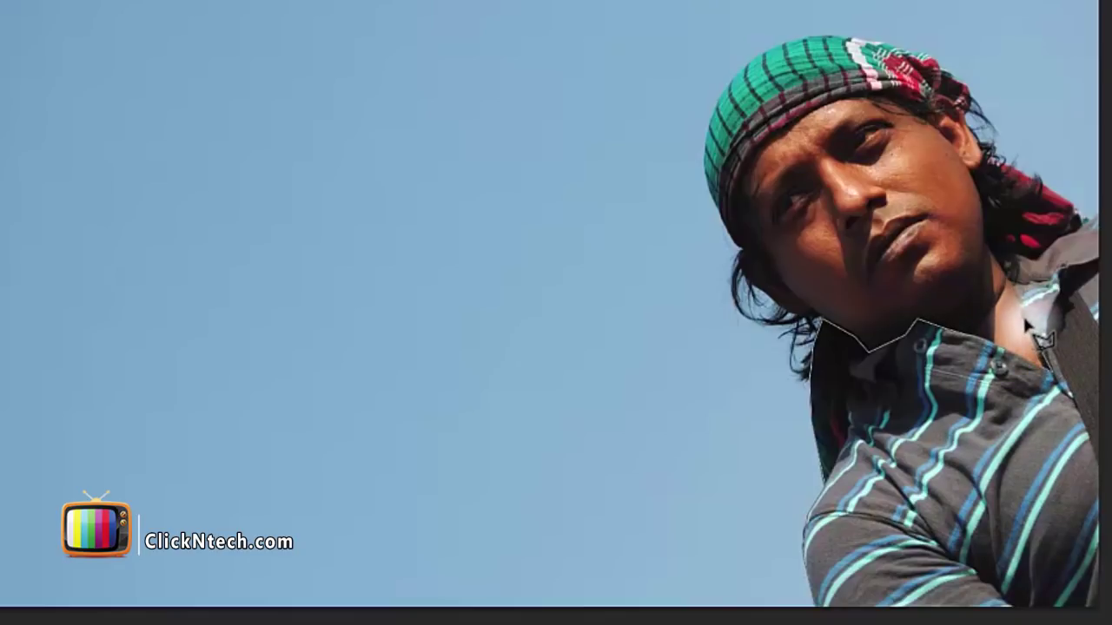
left_click(1000, 262)
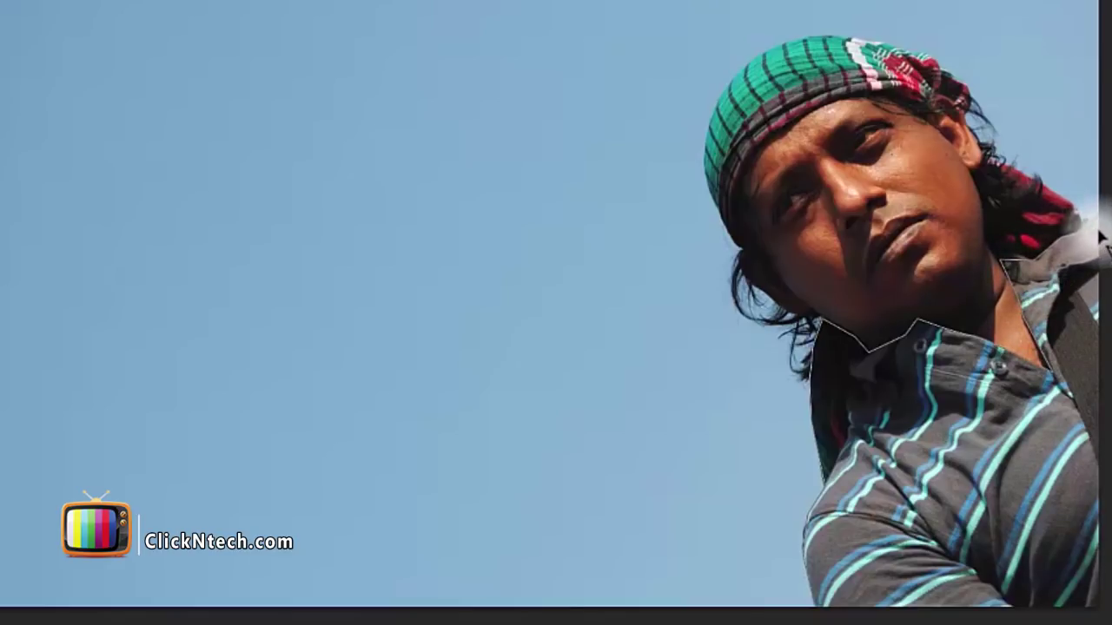
left_click(1100, 227)
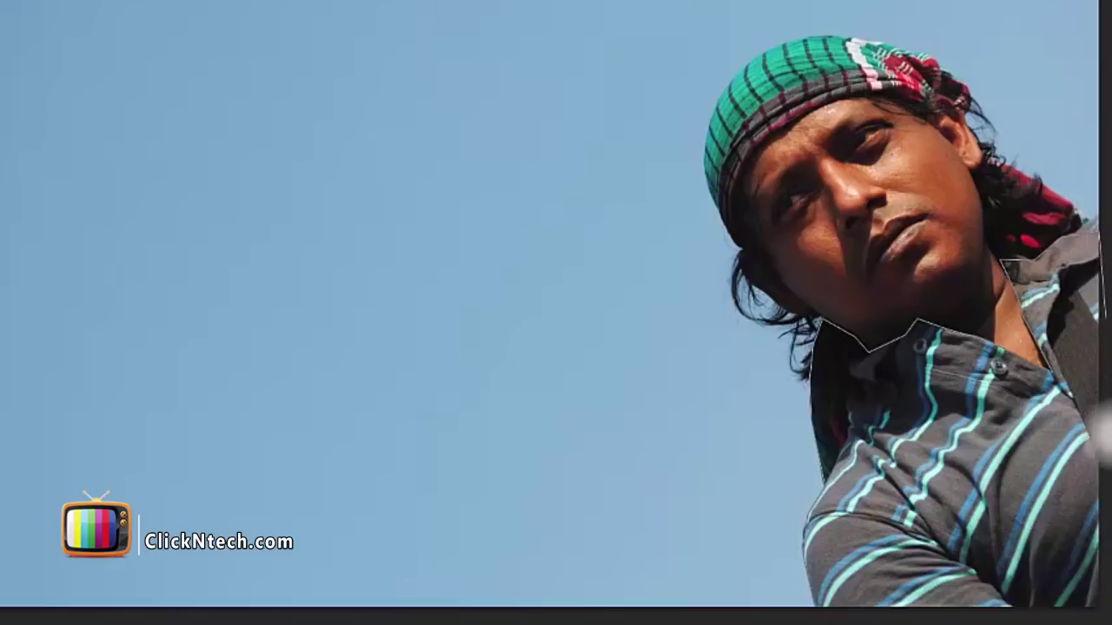
left_click(1099, 612)
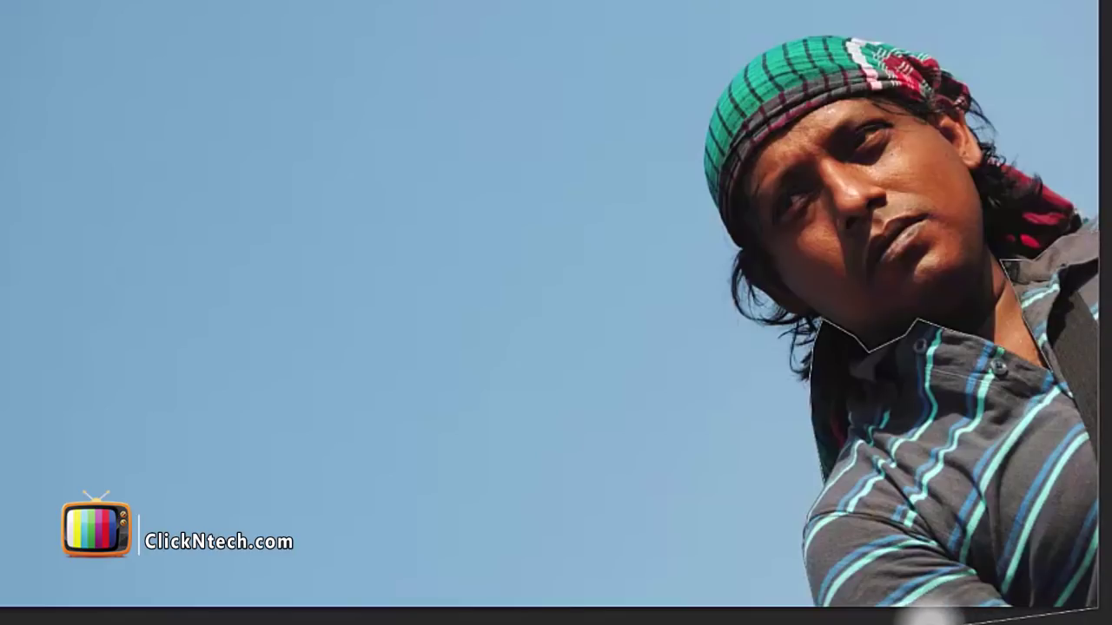
left_click(817, 612)
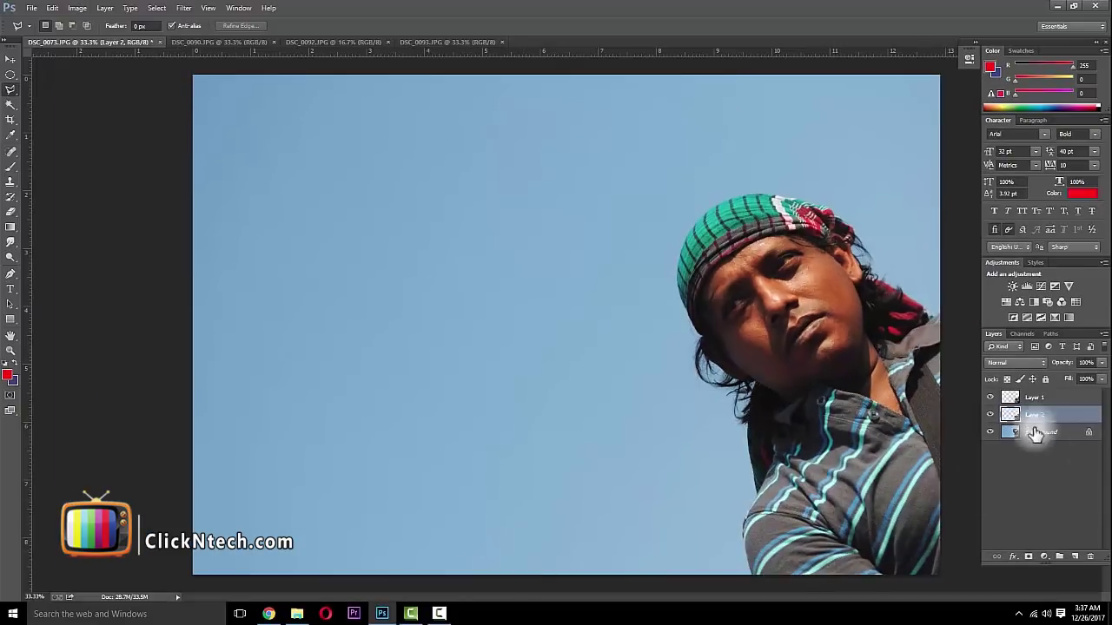
left_click(989, 397)
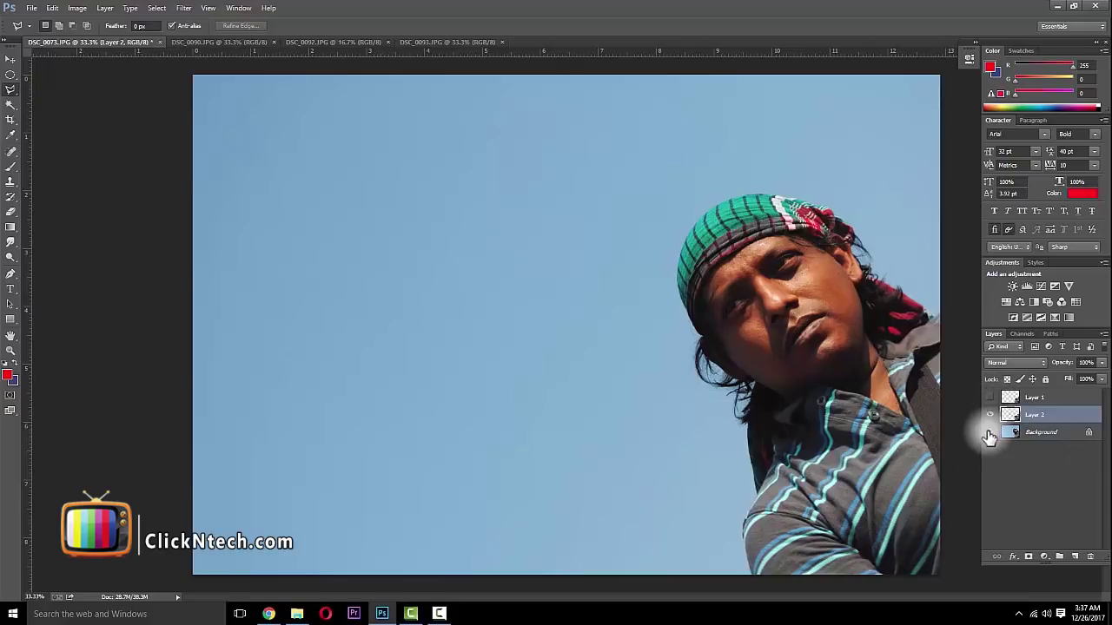
- Toggle the Background off and on to view Layer 2, then hide Layer 2
left_click(989, 434)
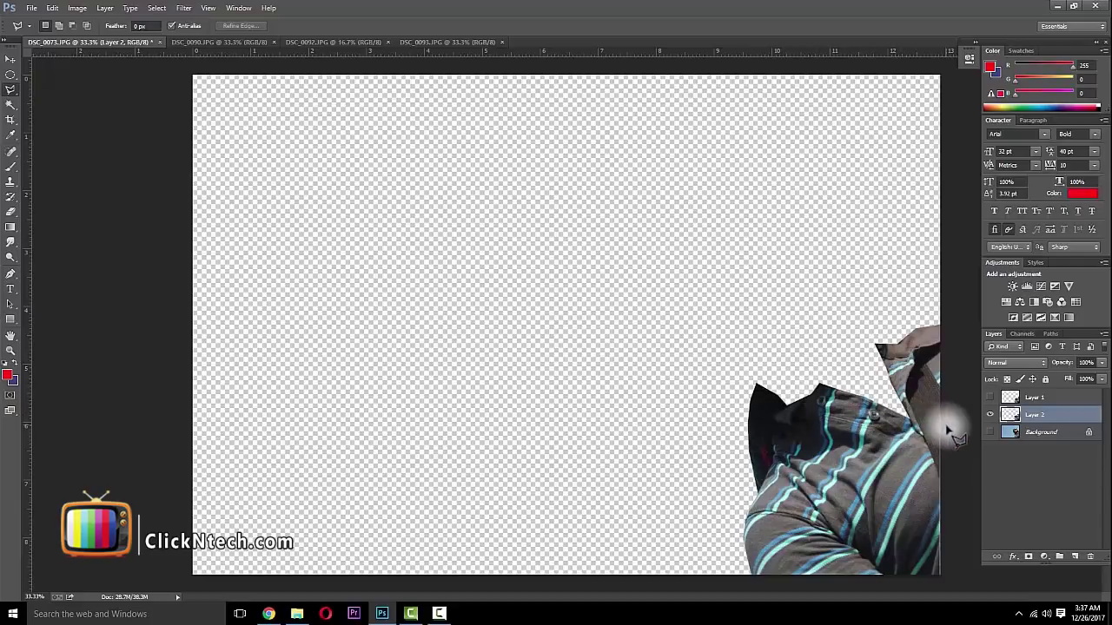
left_click(991, 414)
left_click(1010, 432)
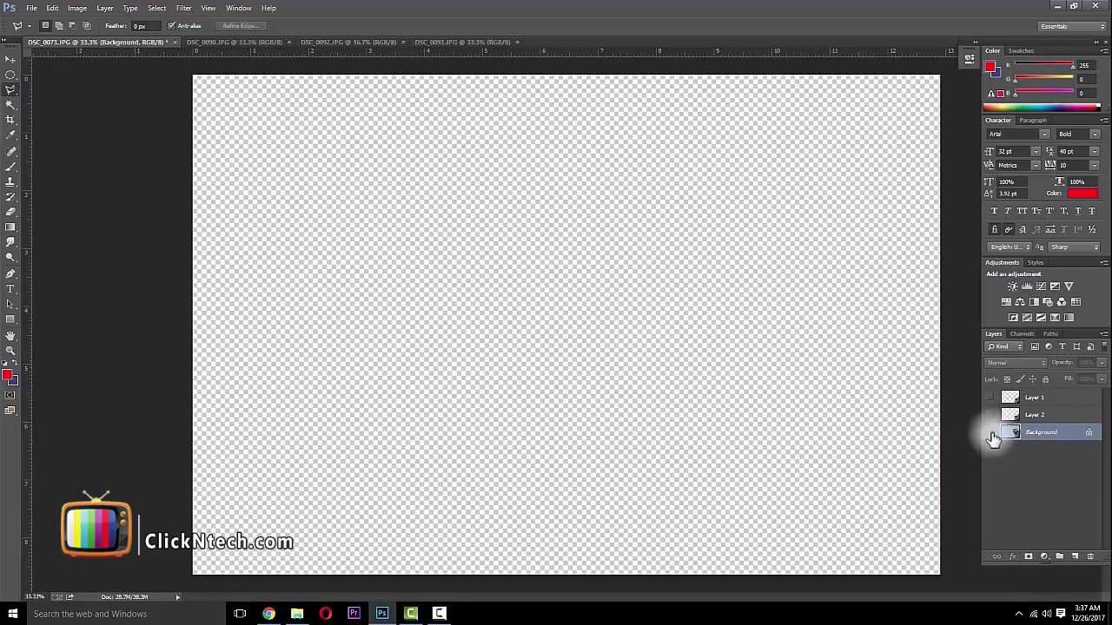
left_click(990, 432)
- Outline the shirt with the Magnetic Lasso onto Layer 3, touch up the shoulder, and hide it
right_click(11, 89)
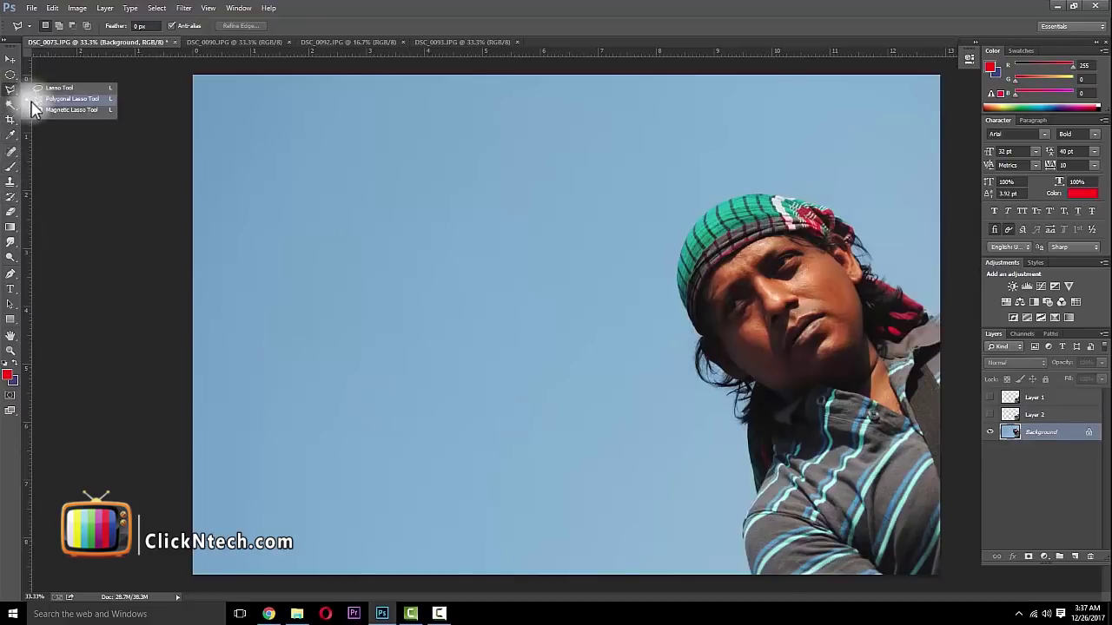
left_click(72, 110)
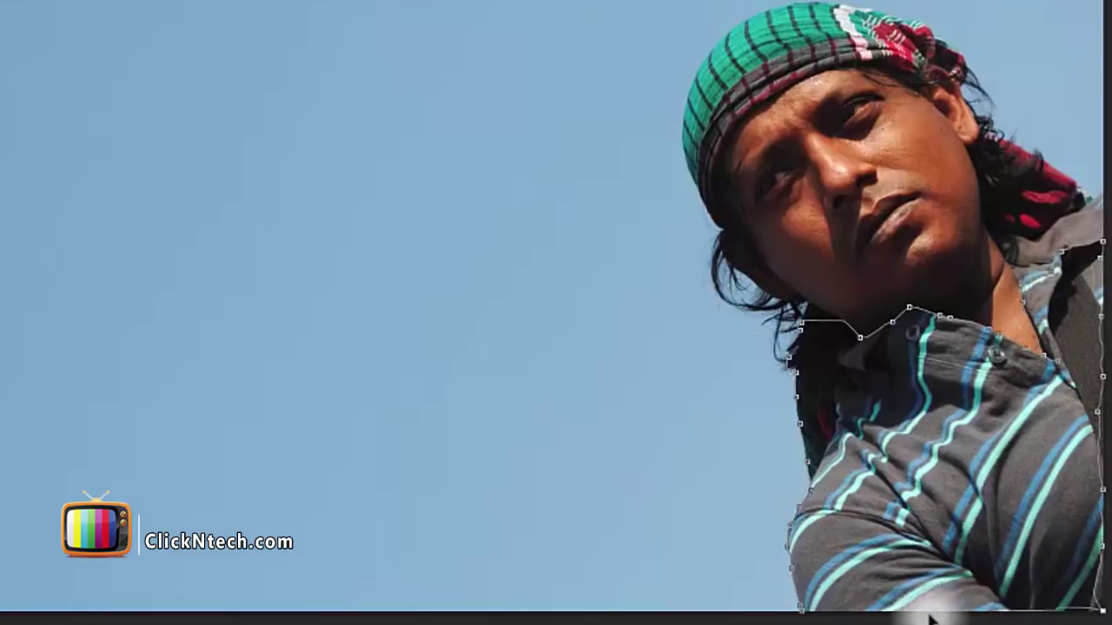
double_click(801, 615)
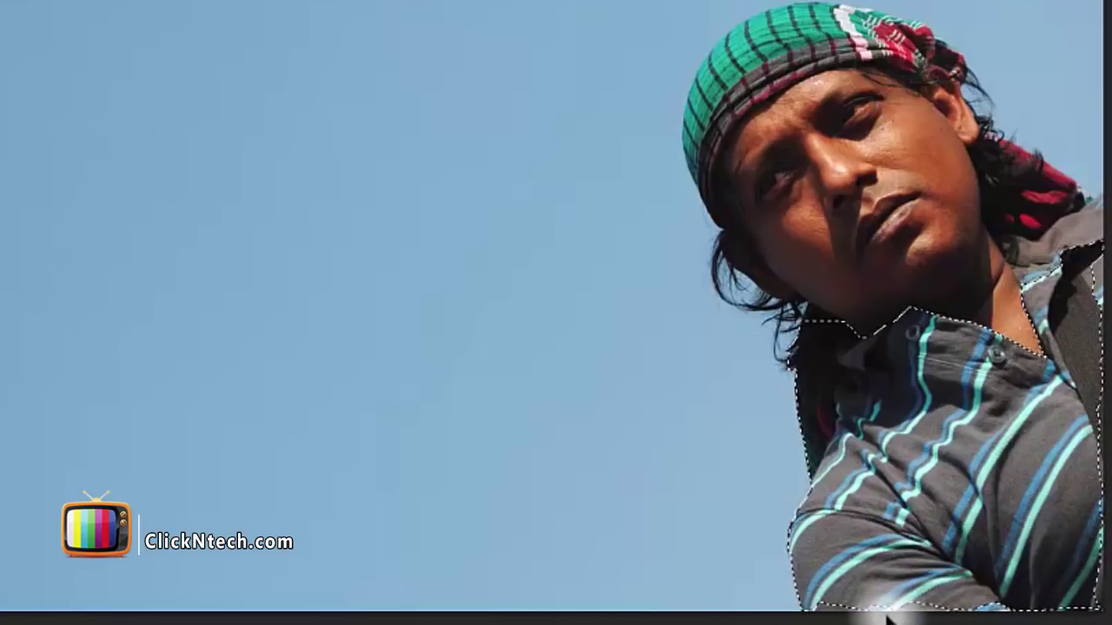
key("ctrl+d")
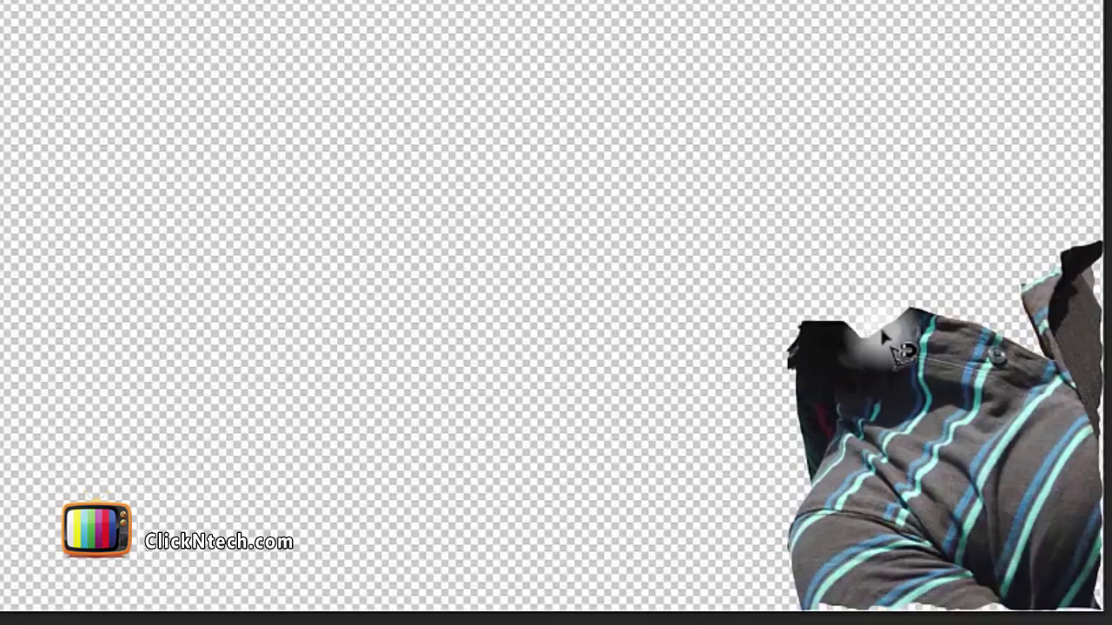
left_click_drag(1060, 300, 1096, 365)
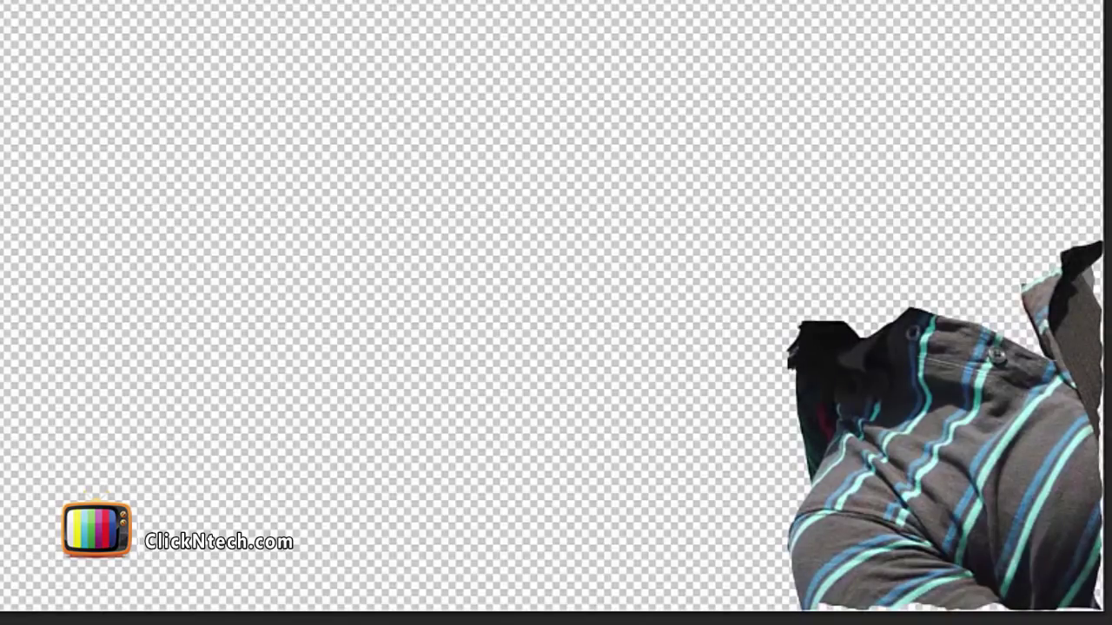
left_click(990, 451, "alt")
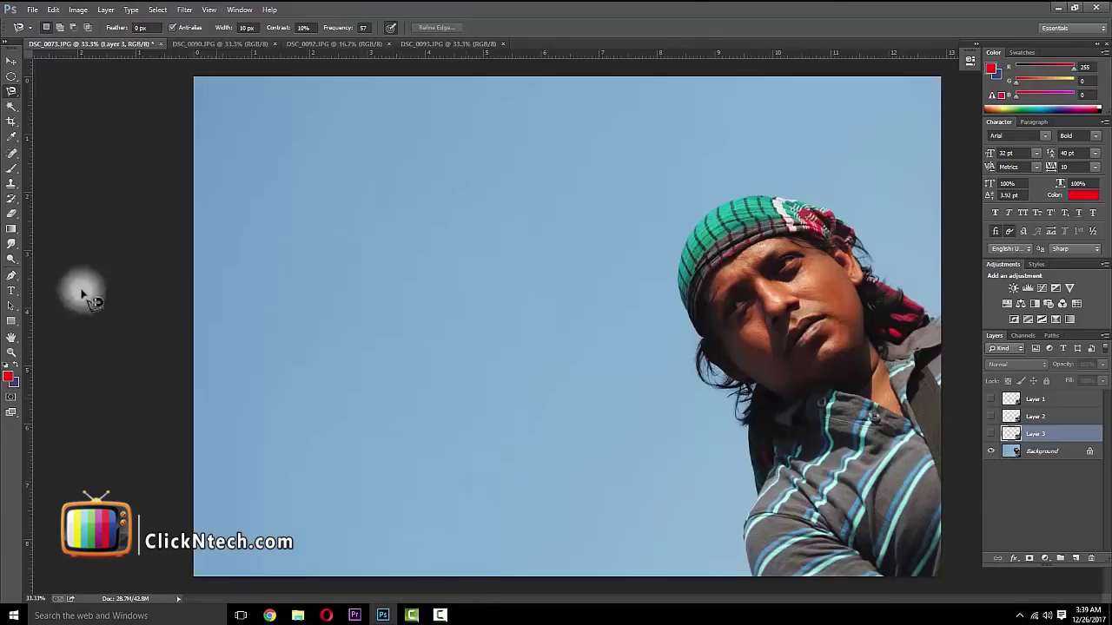
- Select the sky on the Background layer with the Magic Wand at default tolerance
key("v")
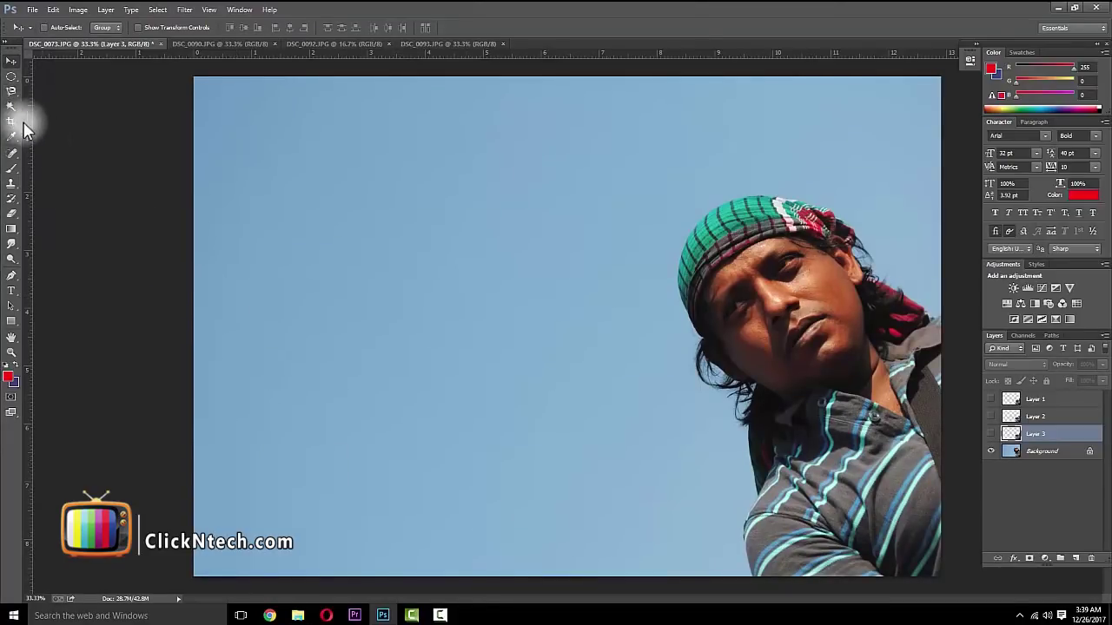
left_click(11, 109)
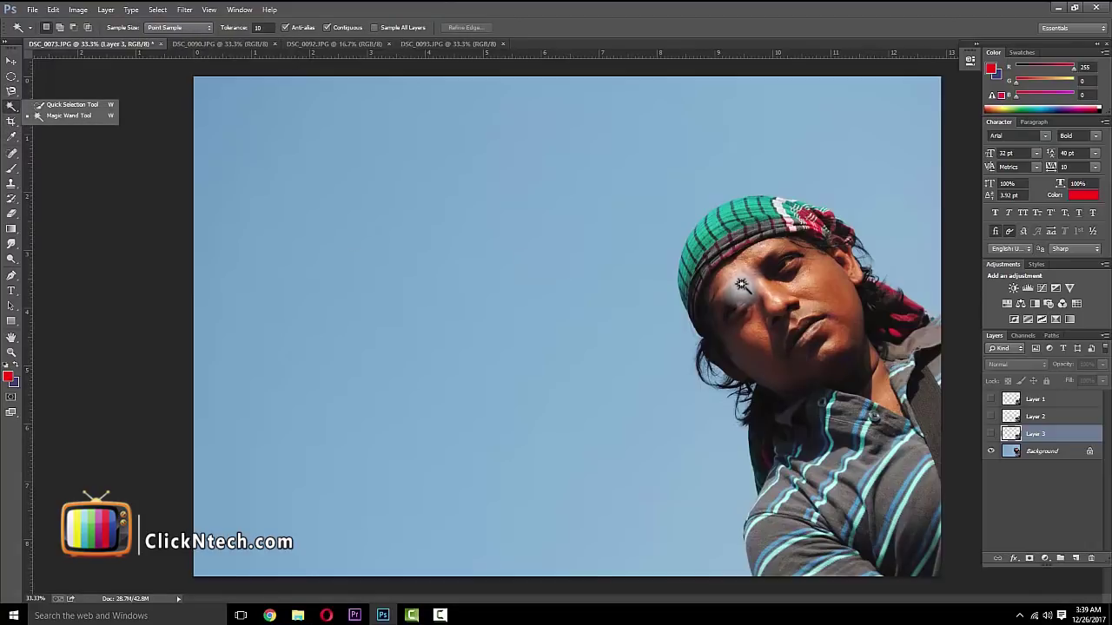
key("alt+bracketleft")
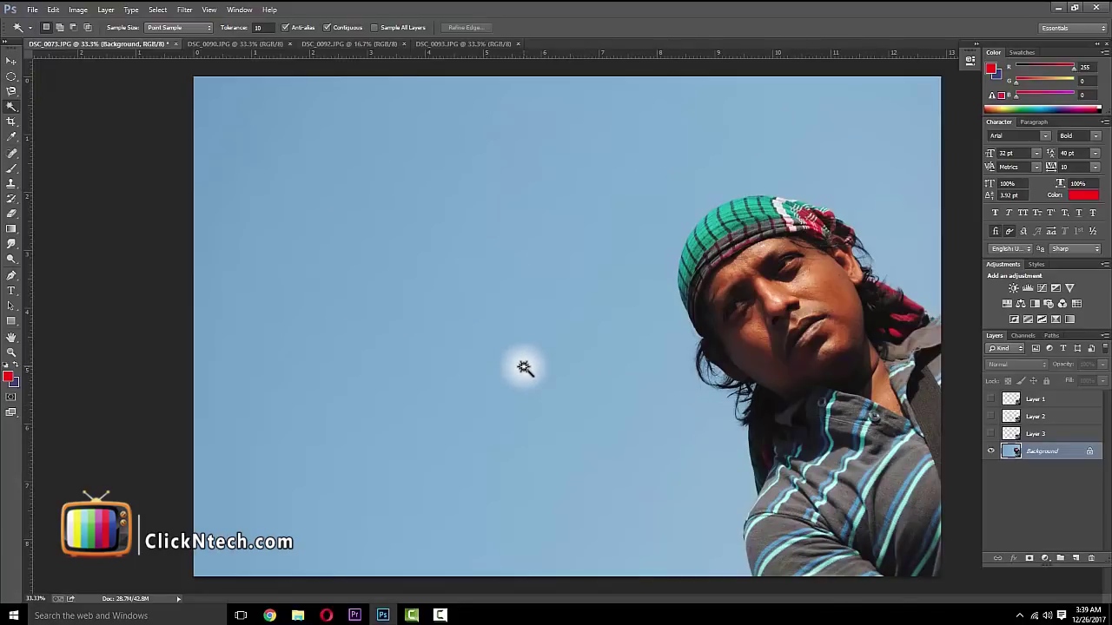
left_click(523, 367)
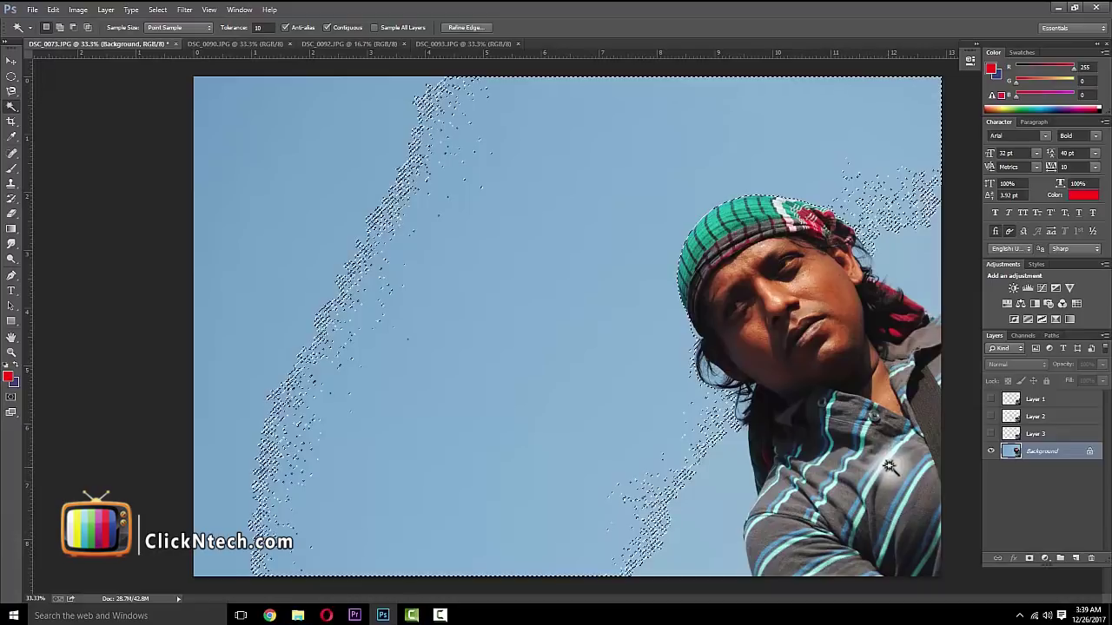
key("ctrl+d")
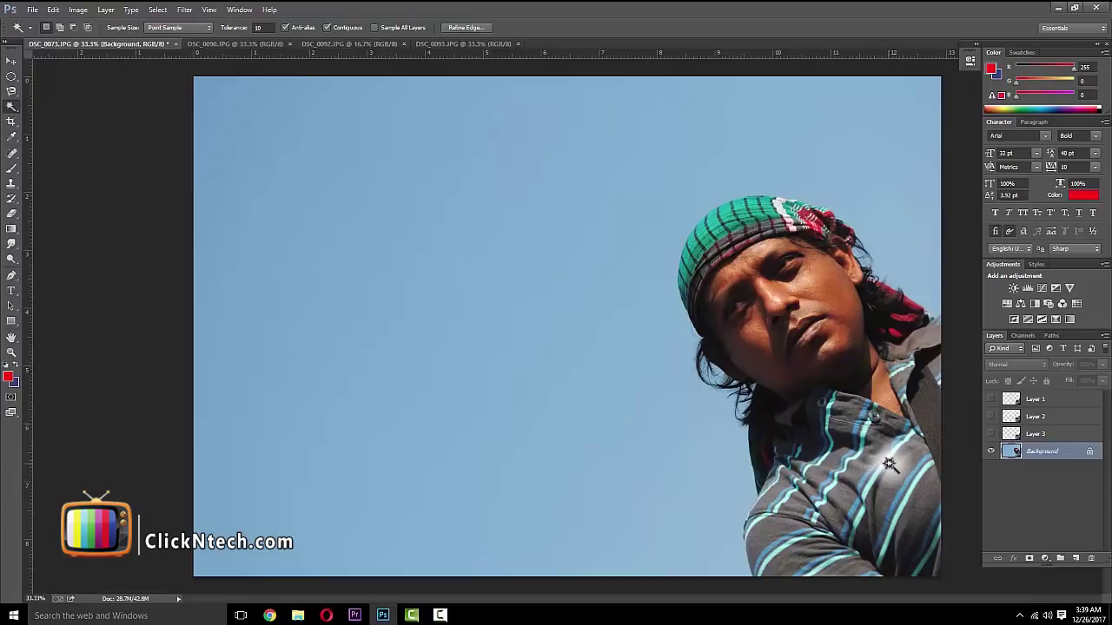
- Reselect the whole sky around the man at Magic Wand tolerance 50, then deselect
left_click(259, 27)
type("50")
key("Return")
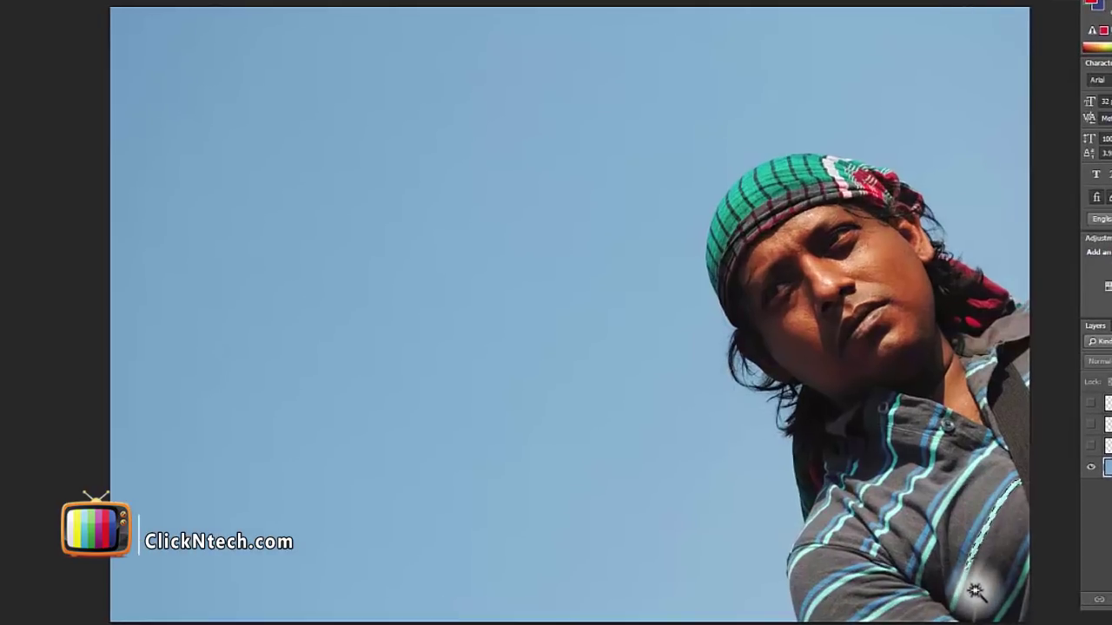
left_click(454, 280)
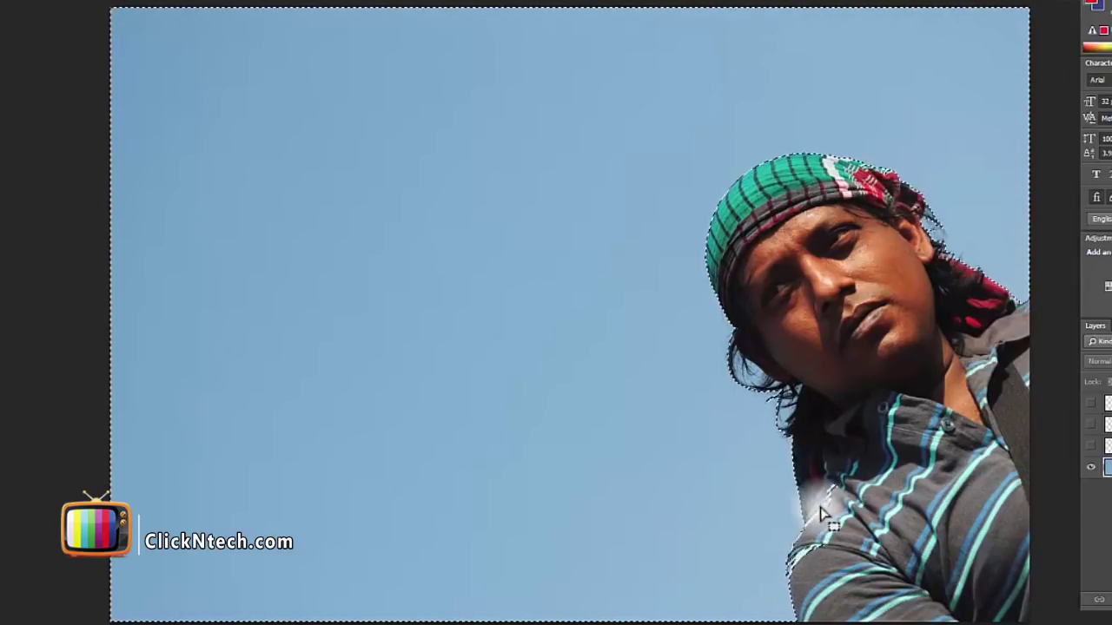
key("ctrl+d")
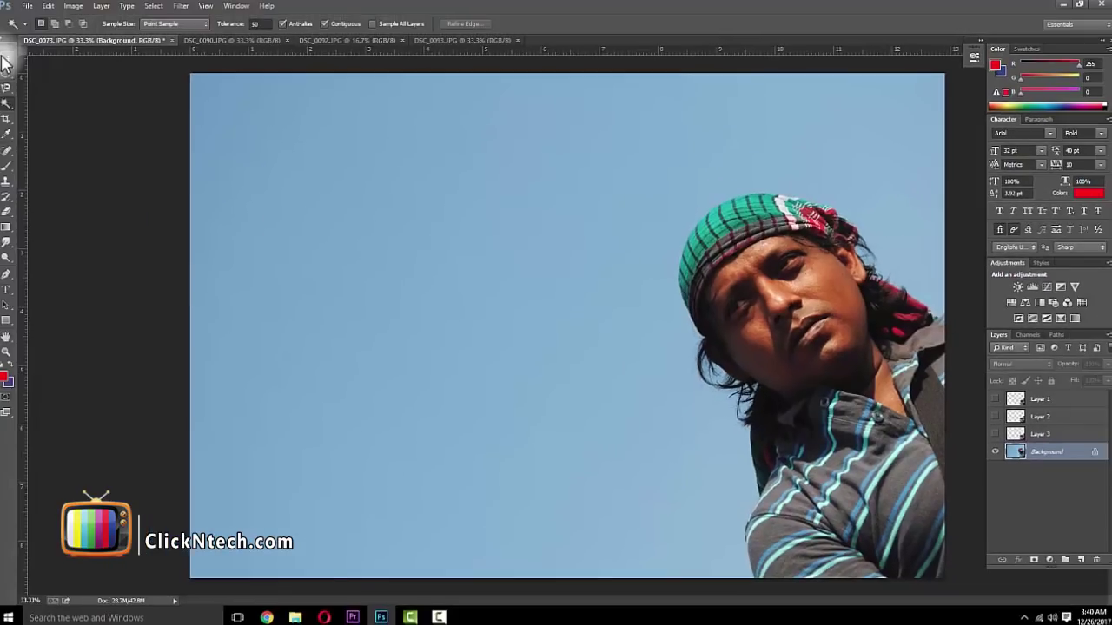
key("c")
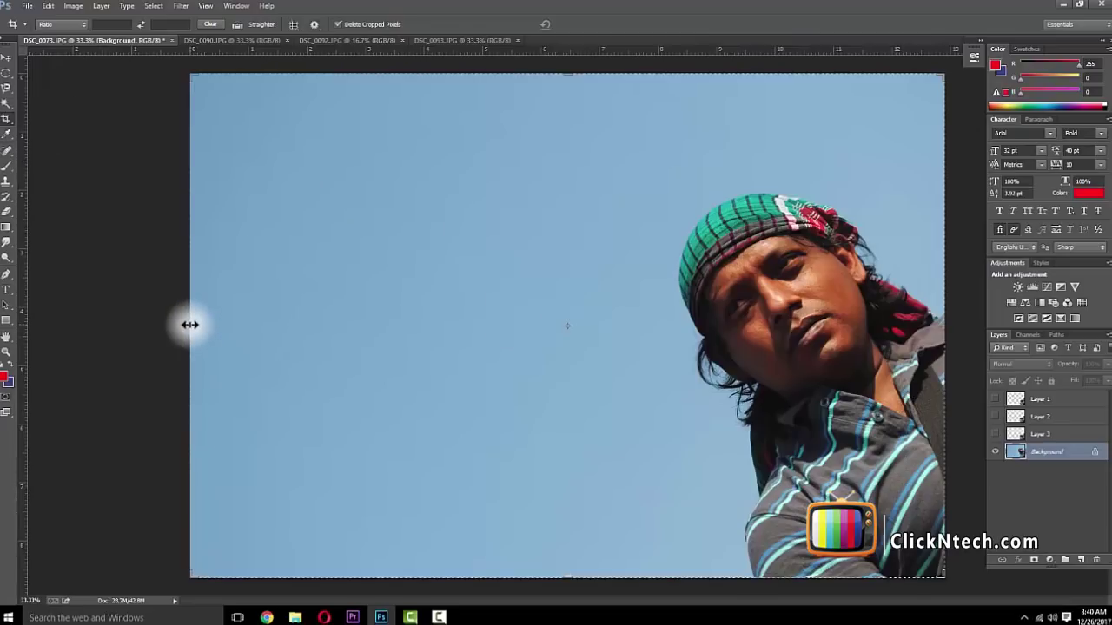
- Crop the portrait narrowly around the man, undo it, and switch to DSC_0090.JPG
left_click_drag(189, 325, 400, 351)
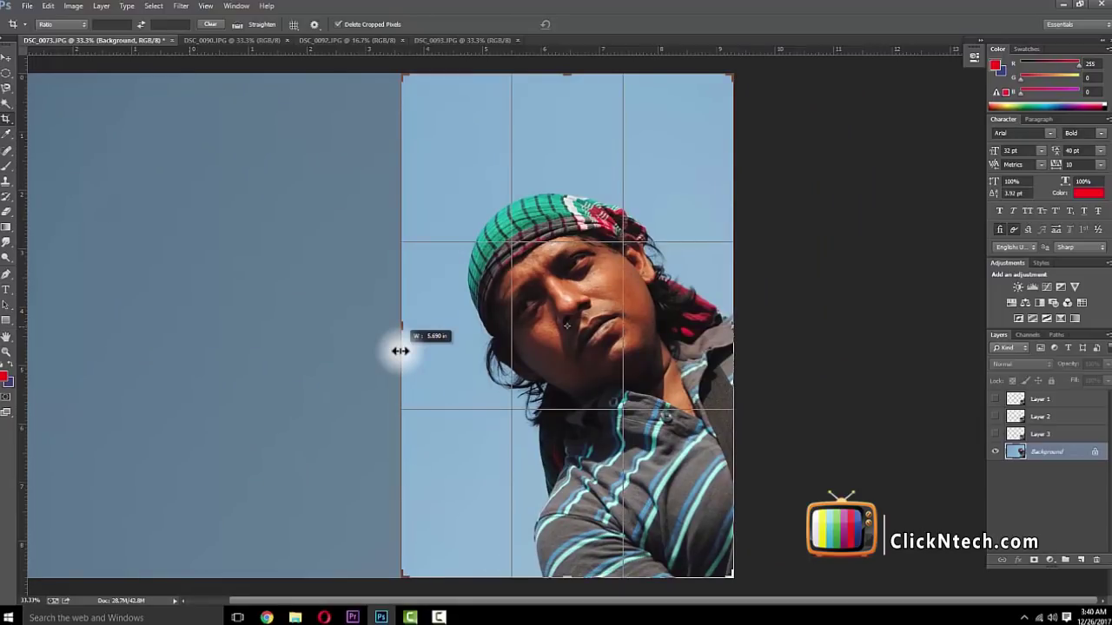
left_click_drag(400, 351, 397, 353)
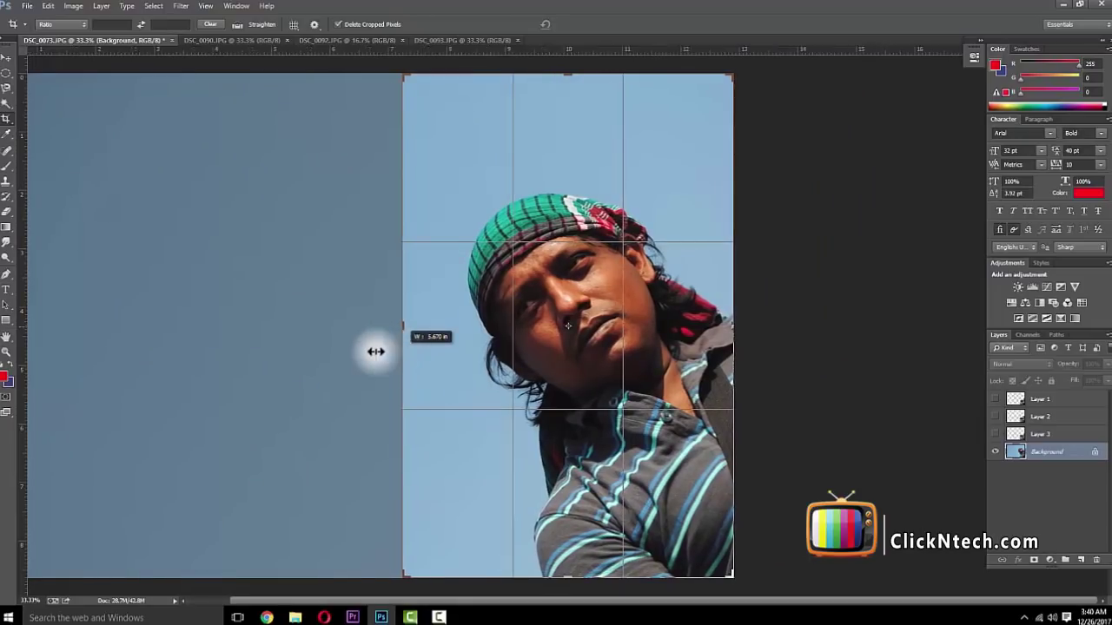
key("Return")
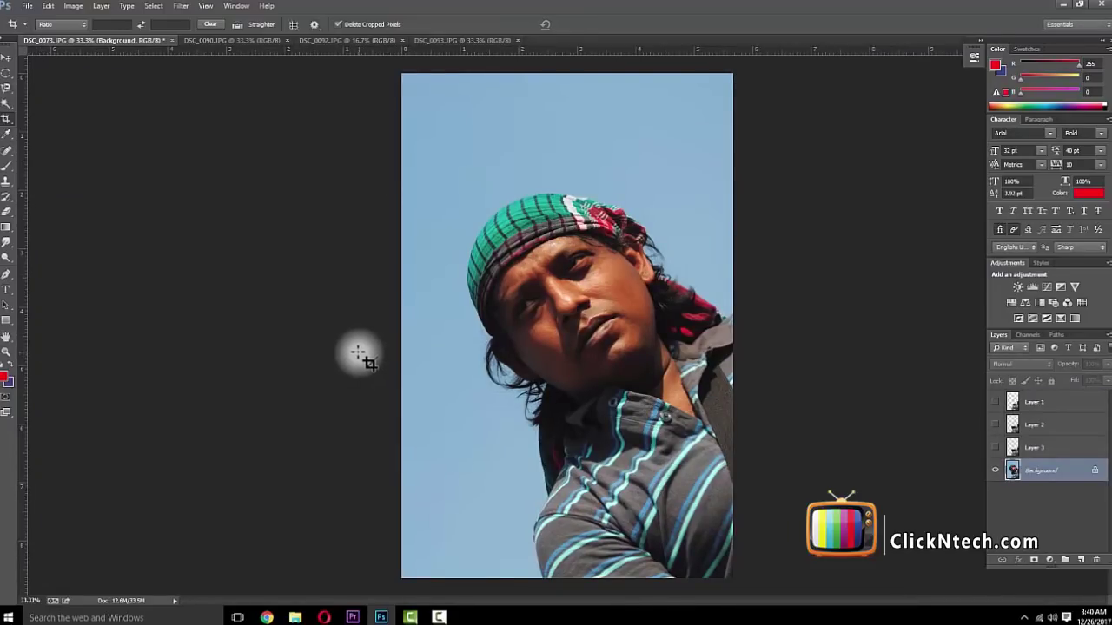
key("ctrl+z")
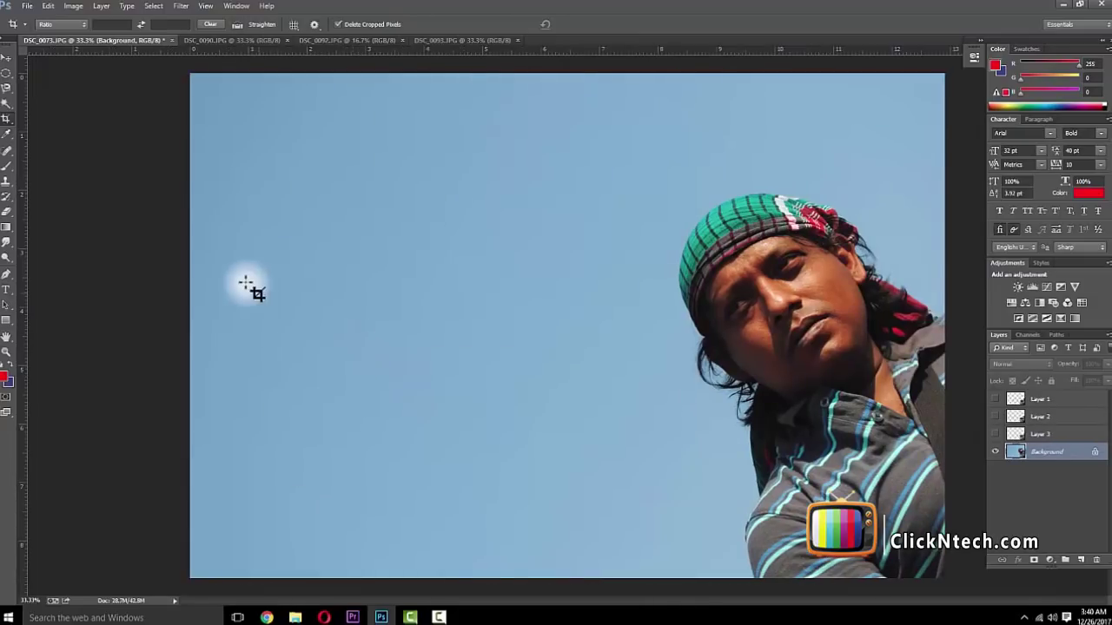
left_click(219, 40)
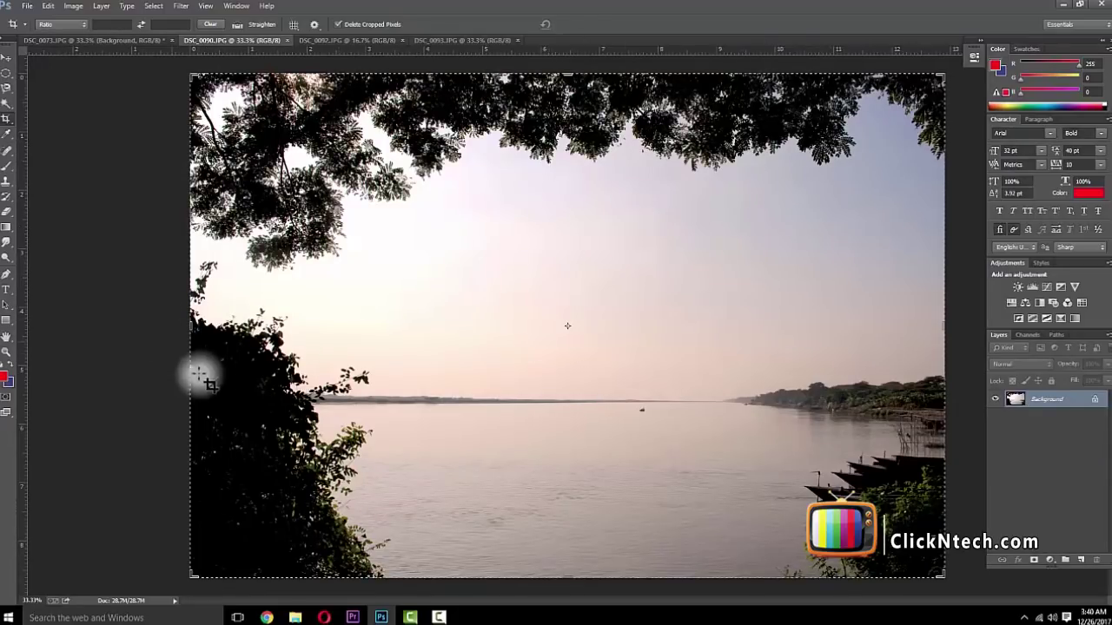
left_click_drag(194, 325, 299, 346)
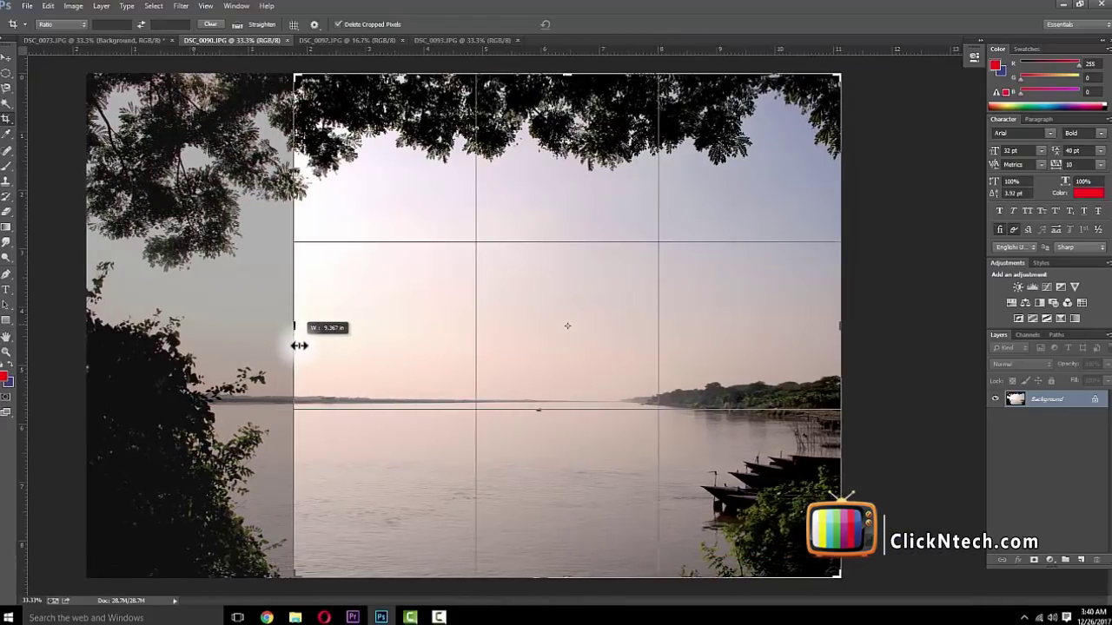
left_click_drag(569, 581, 573, 521)
left_click_drag(568, 130, 561, 176)
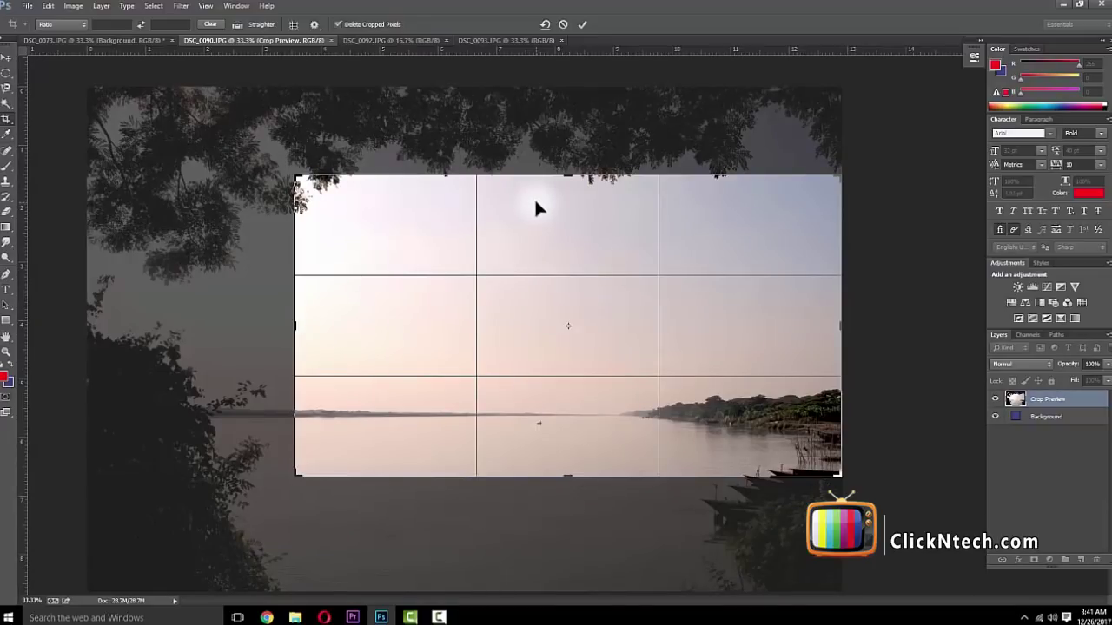
key("Return")
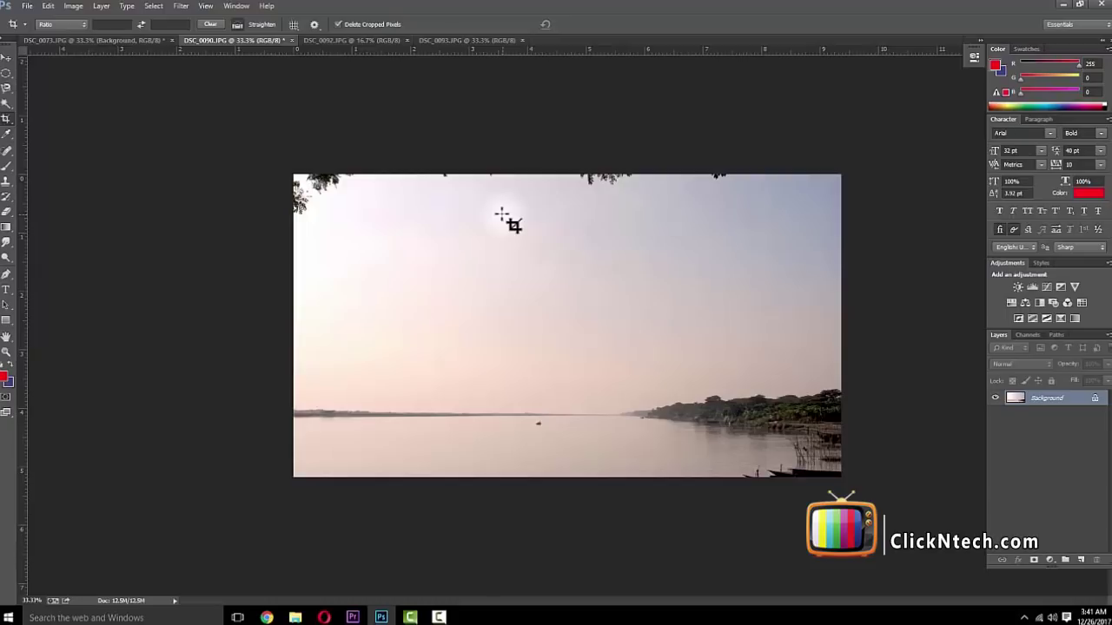
key("ctrl+z")
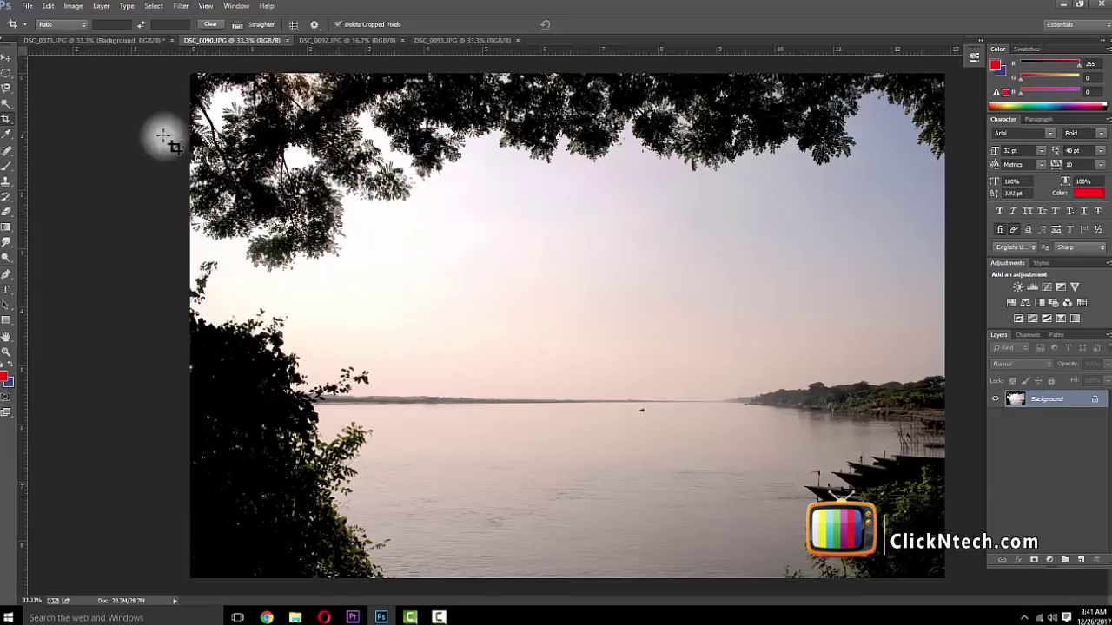
- Sample a dark grey from the river photo and fill an oval in the sky with it
left_click(7, 56)
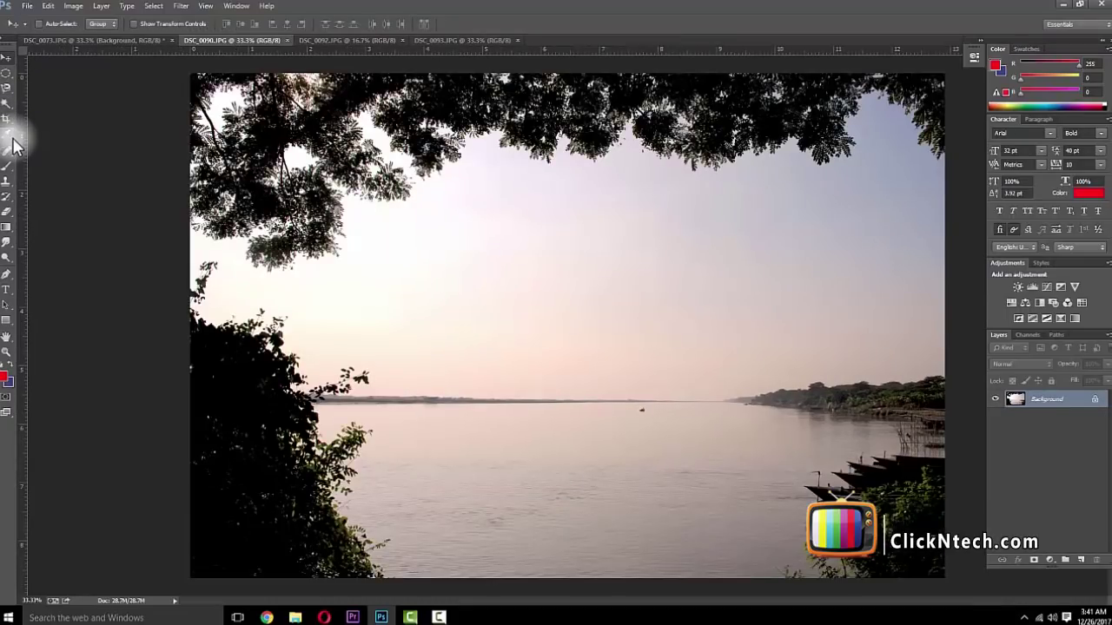
left_click(11, 135)
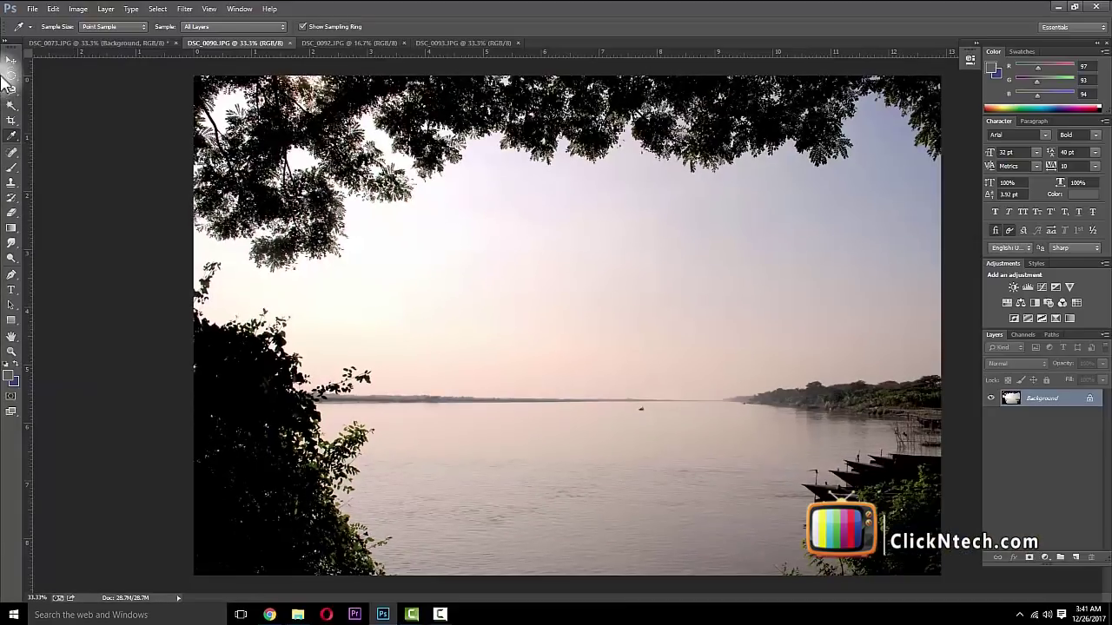
key("m")
left_click_drag(406, 217, 616, 371)
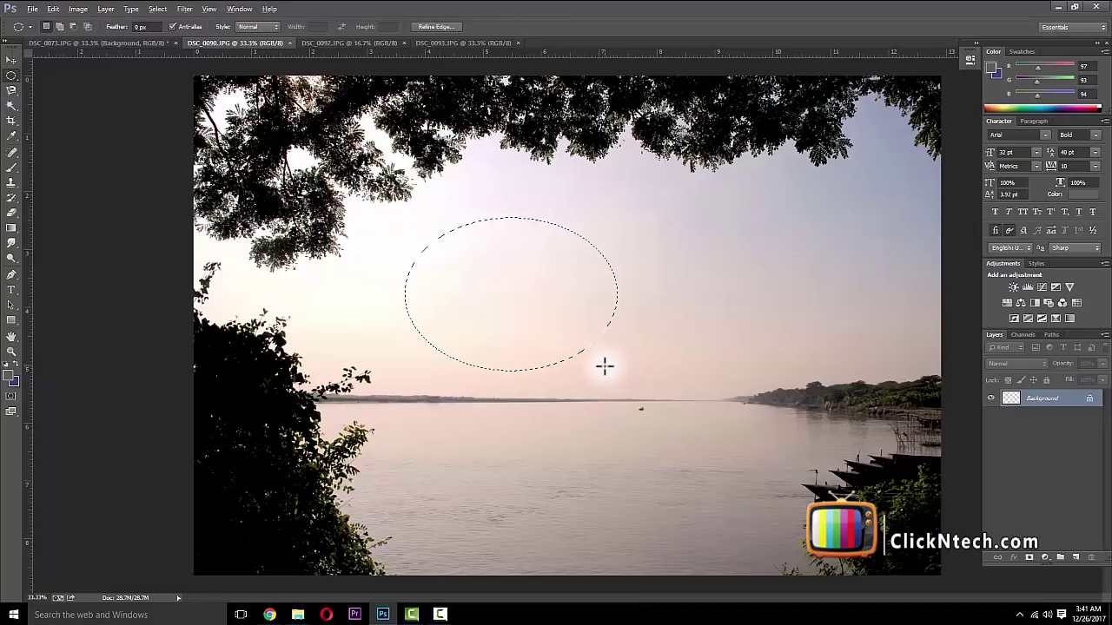
key("alt+BackSpace")
key("ctrl+d")
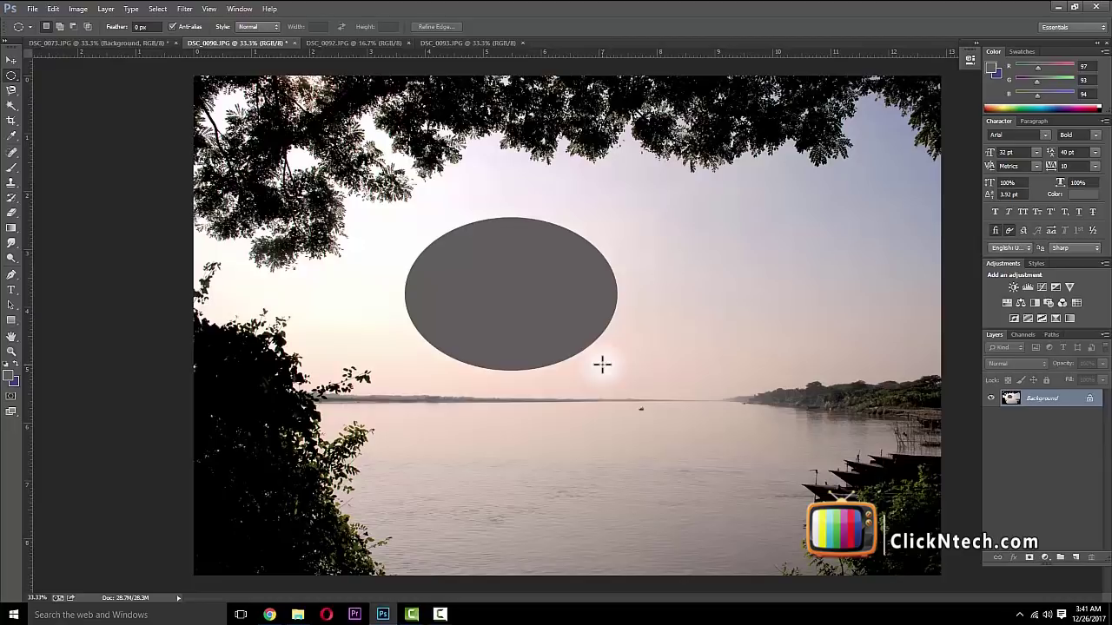
- Undo the grey oval fill and selection, then return to the portrait DSC_0073.JPG
key("ctrl+alt+z")
key("ctrl+alt+z")
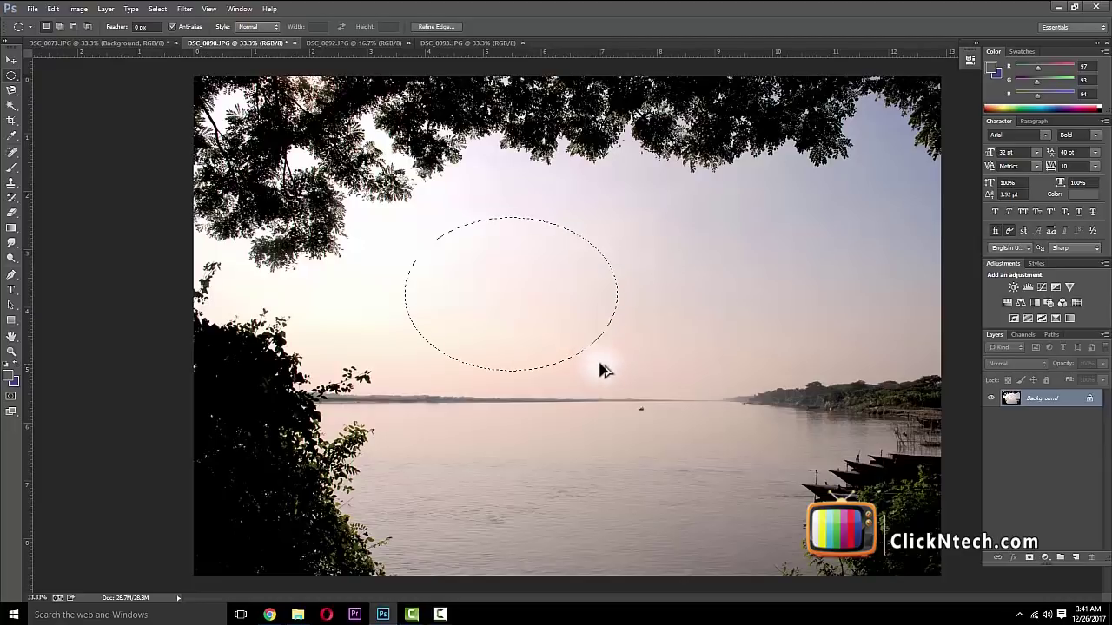
key("ctrl+alt+z")
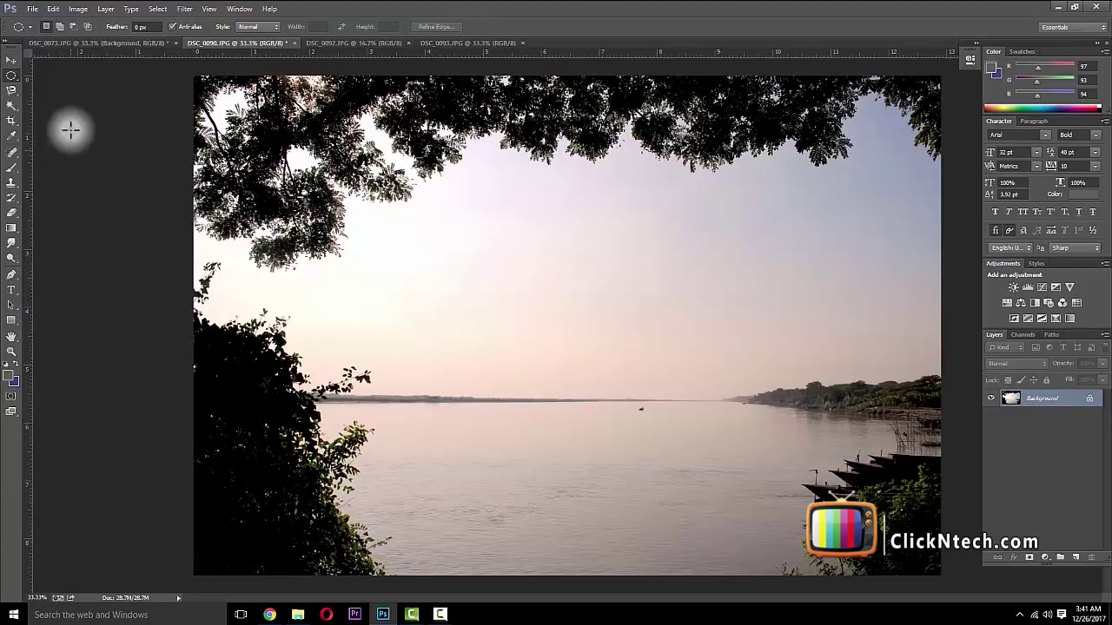
left_click(73, 41)
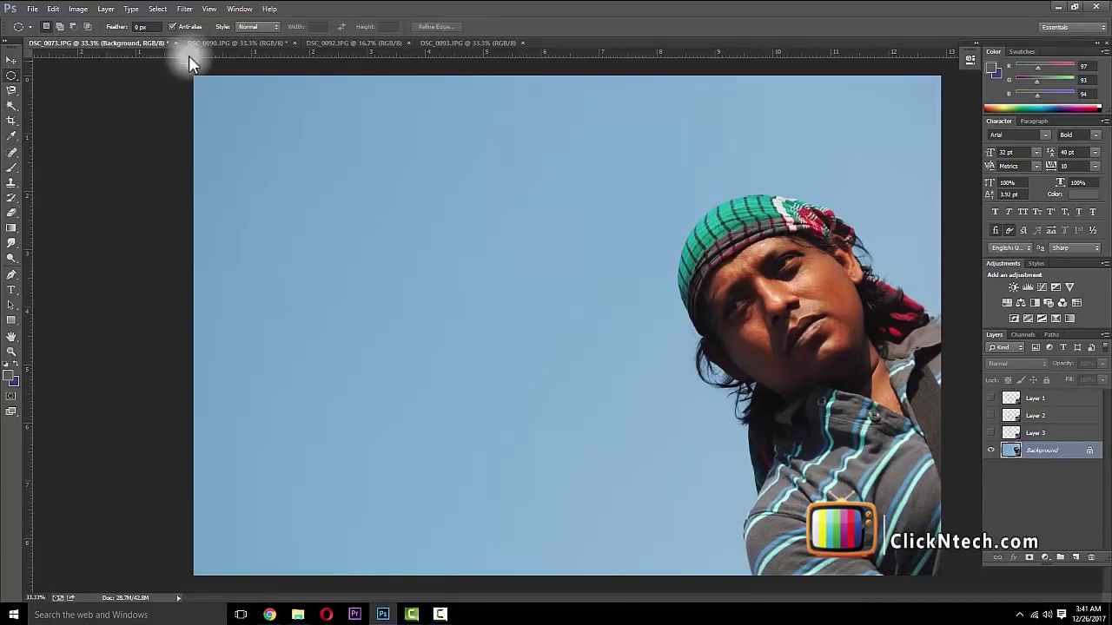
left_click(215, 44)
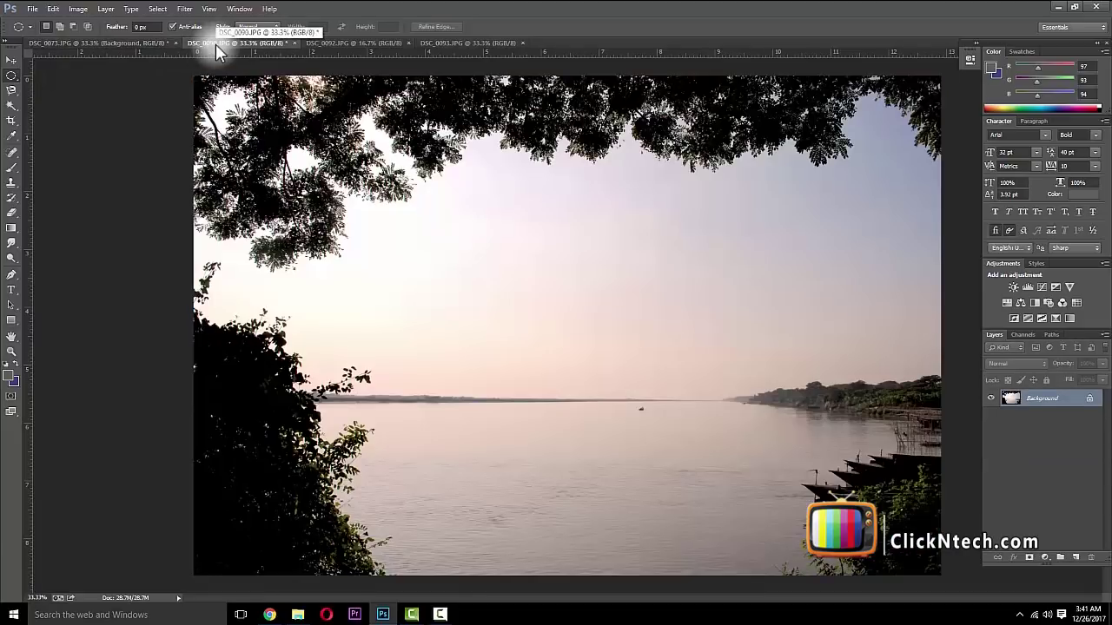